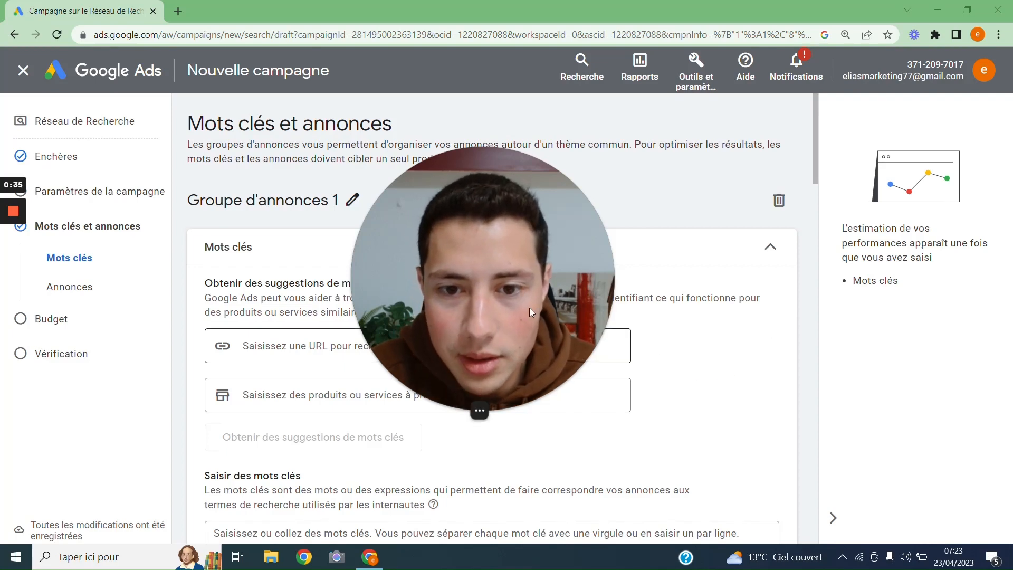
mouse_move(447, 394)
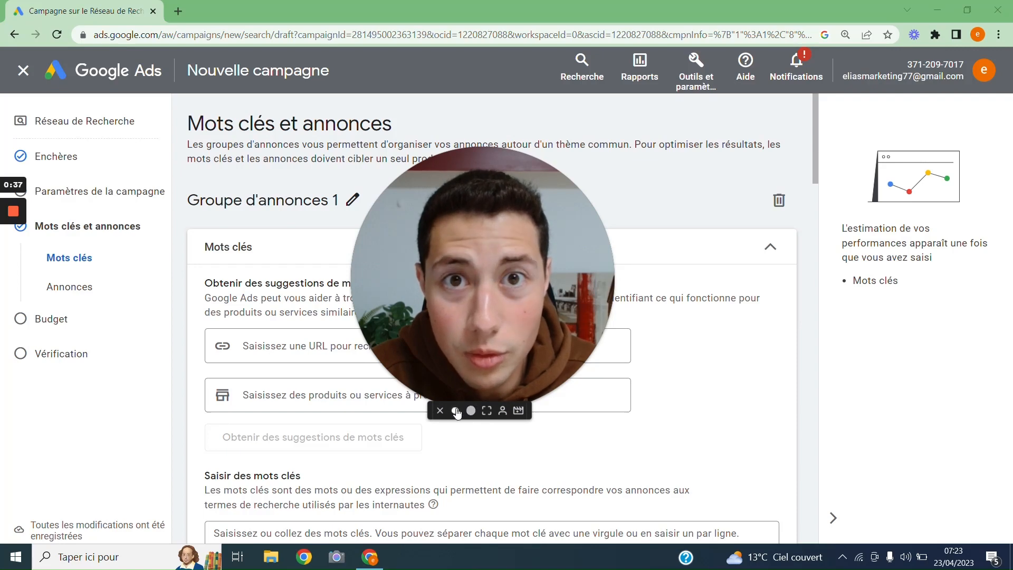
left_click(456, 410)
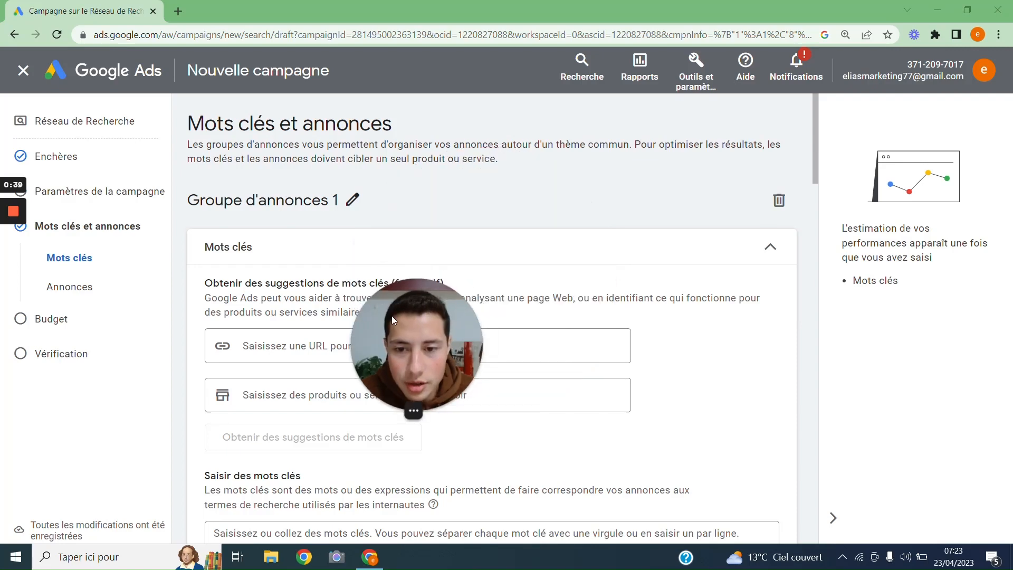
left_click_drag(409, 341, 936, 449)
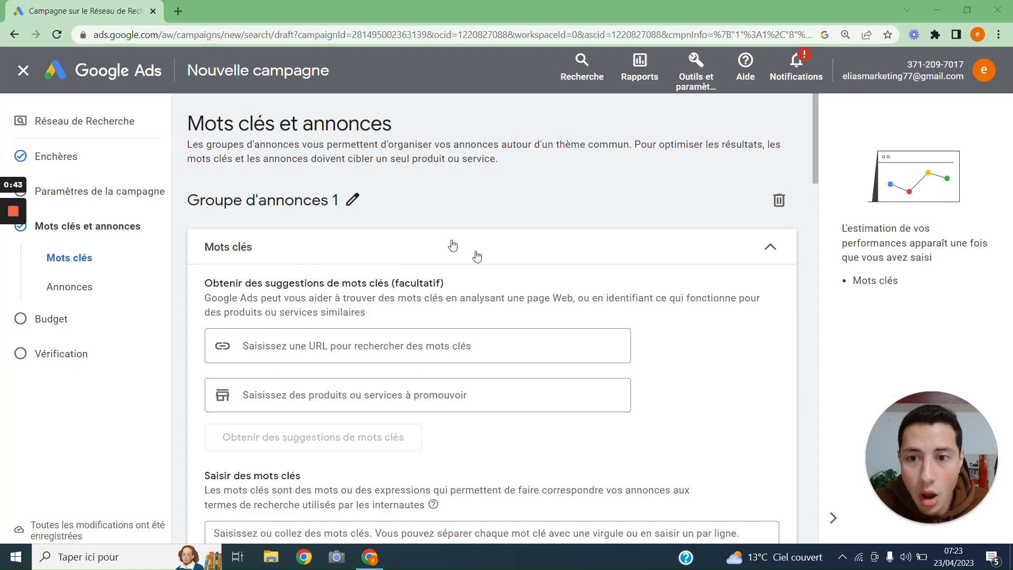
- Generate keyword suggestions for the ad group from the promoted product "canne a peche"
scroll(387, 226, "down", 3)
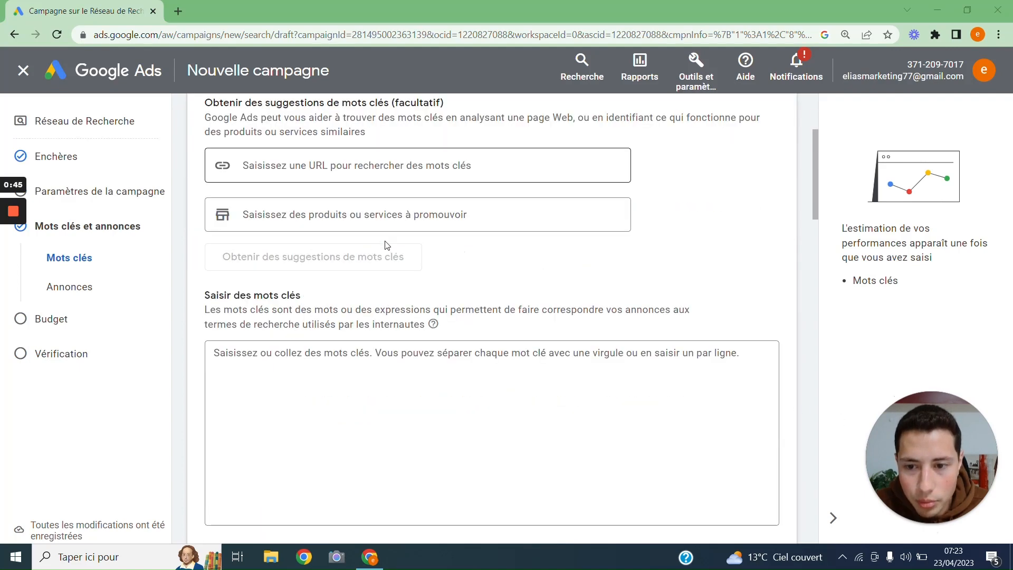
left_click(413, 367)
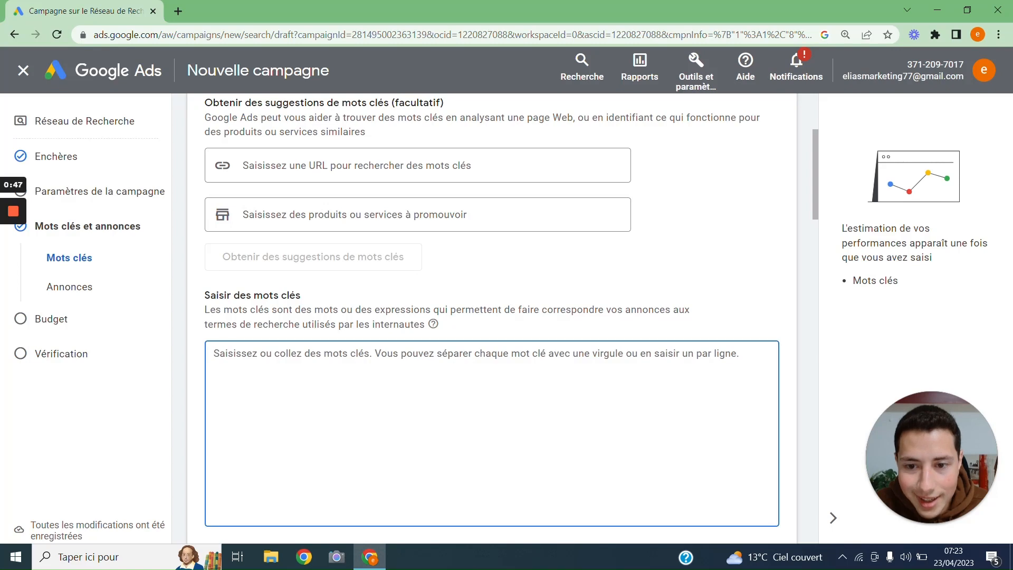
scroll(413, 367, "up", 2)
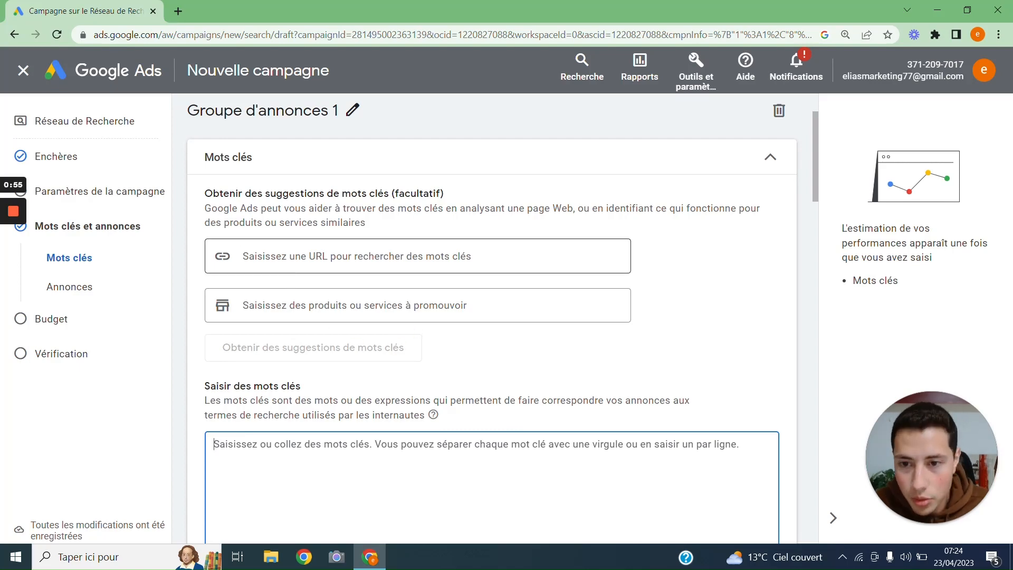
left_click(369, 257)
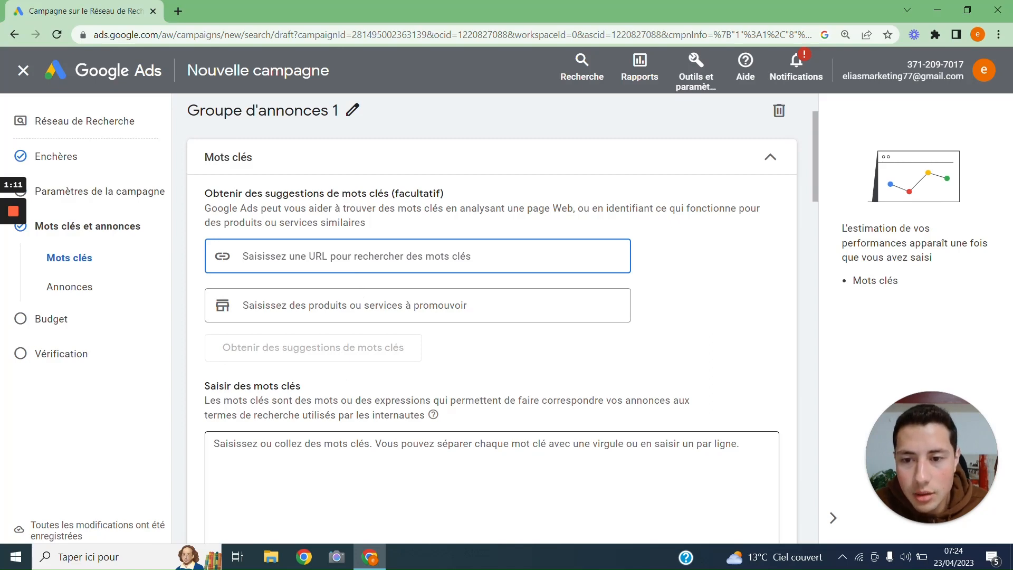
left_click(354, 305)
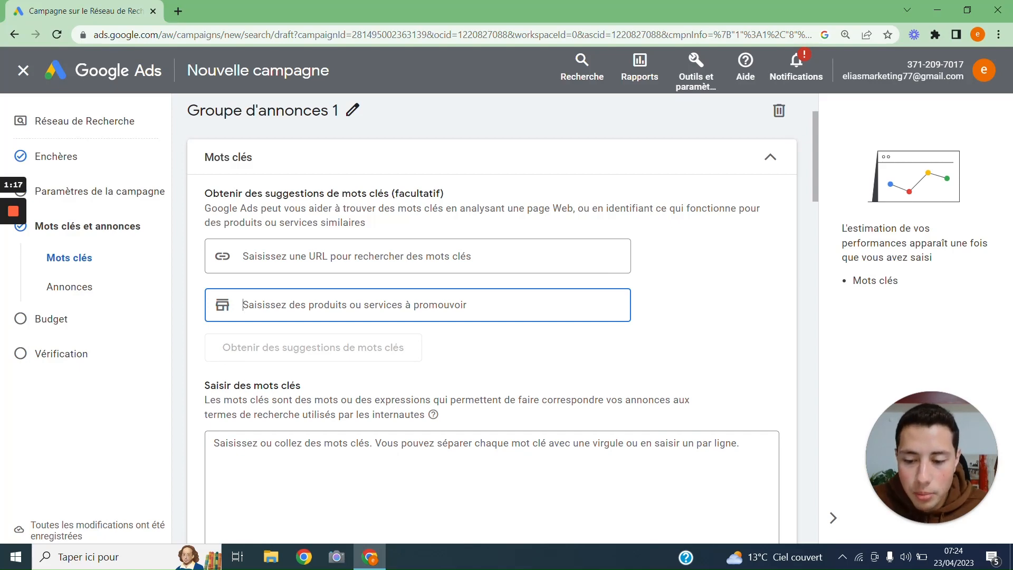
type("c")
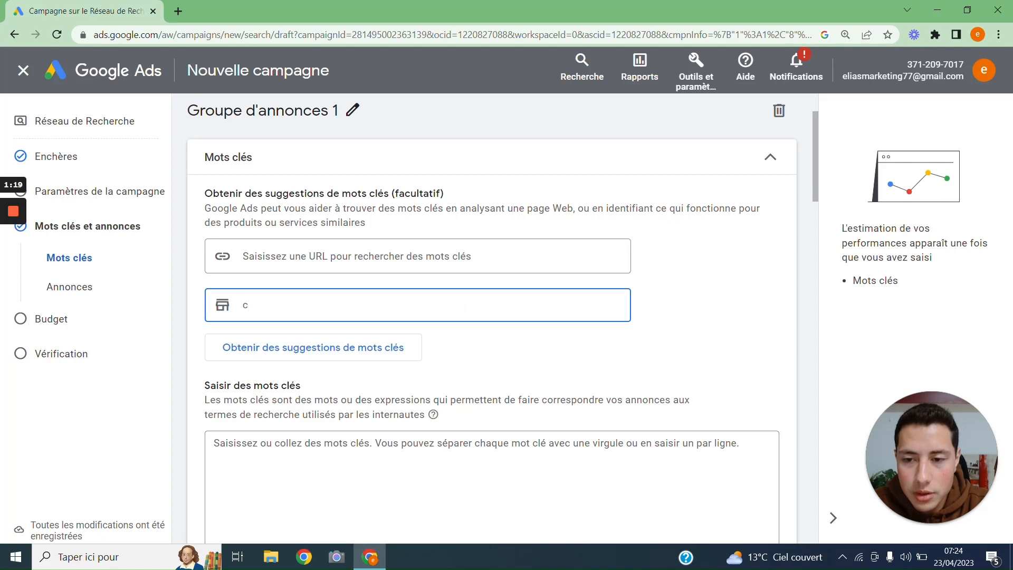
type("anne a peche")
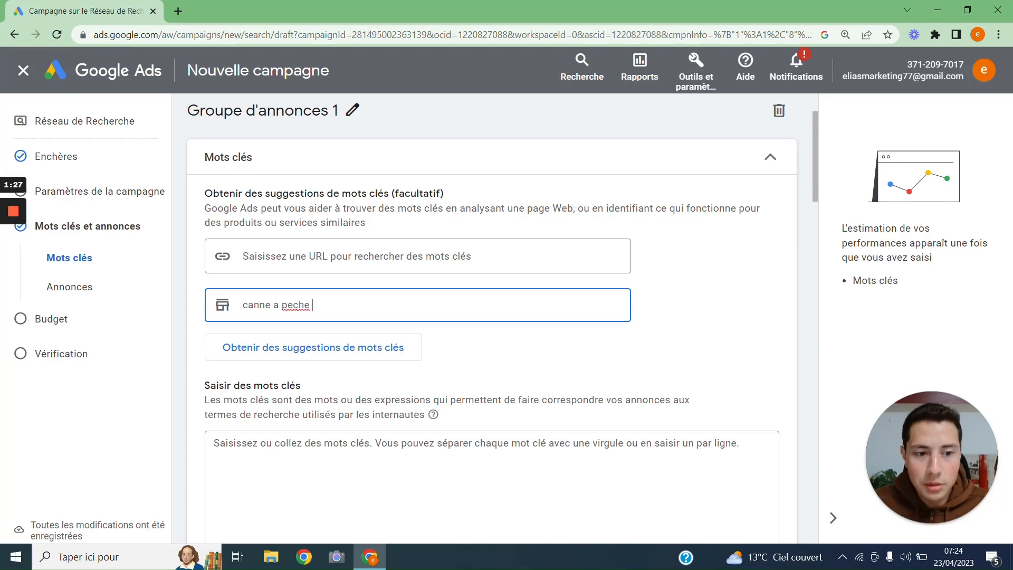
left_click(323, 352)
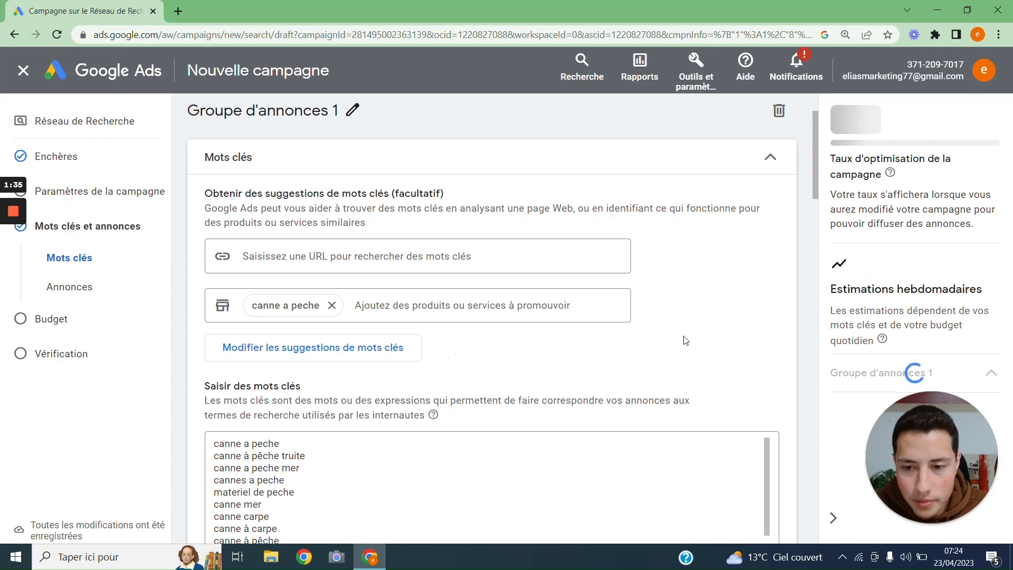
- Review the full list of suggested keywords for the ad group, including the longer variant "canne à pêche truite"
scroll(407, 289, "down", 3)
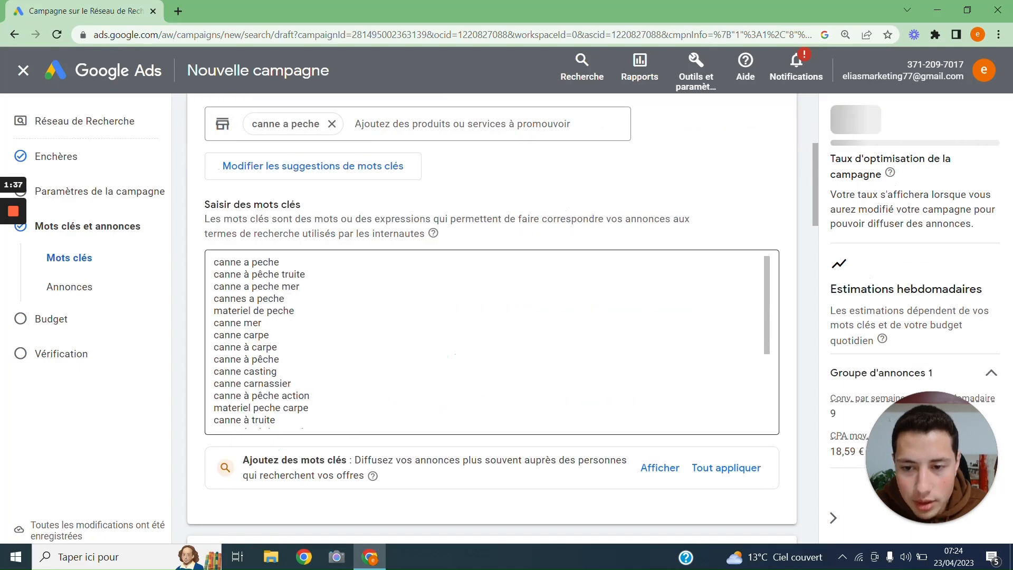
scroll(492, 341, "down", 1)
scroll(492, 342, "down", 4)
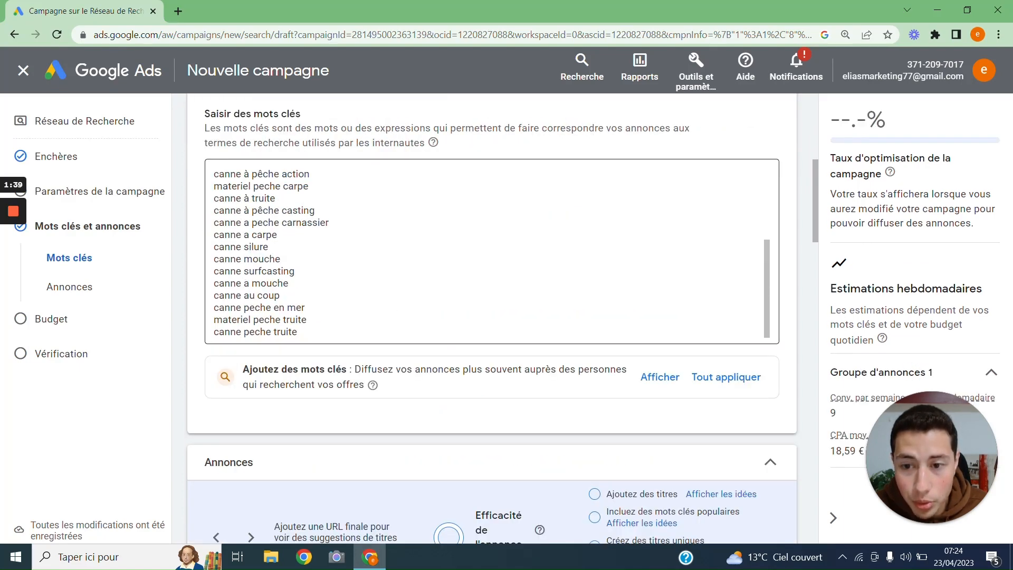
scroll(492, 251, "up", 5)
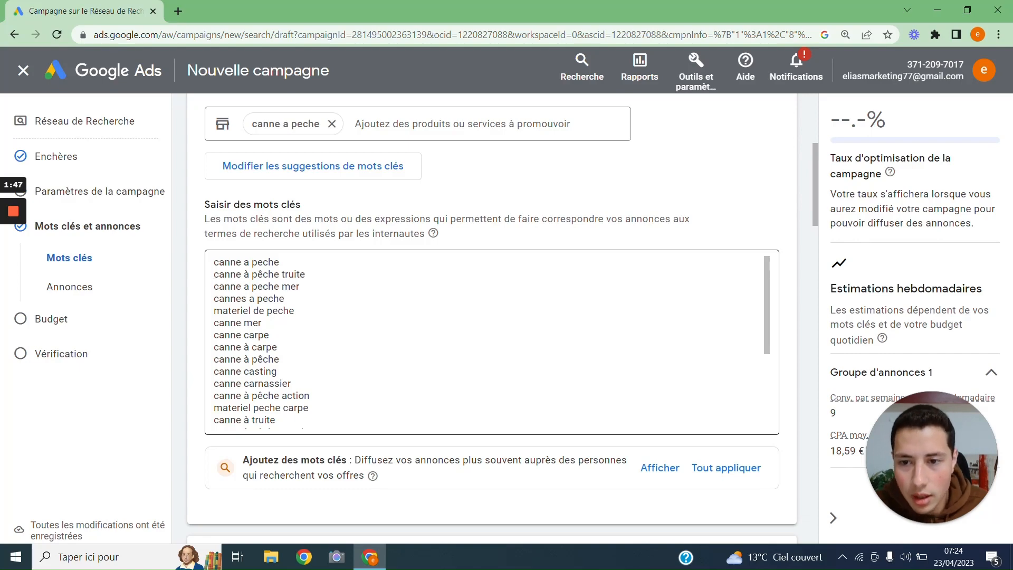
left_click(235, 274)
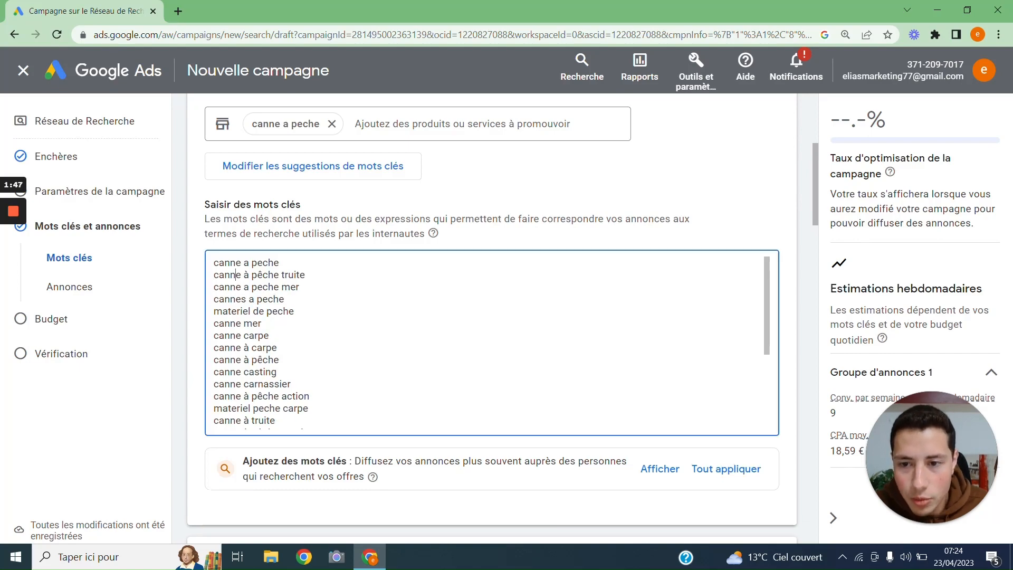
left_click(288, 275)
left_click(299, 287)
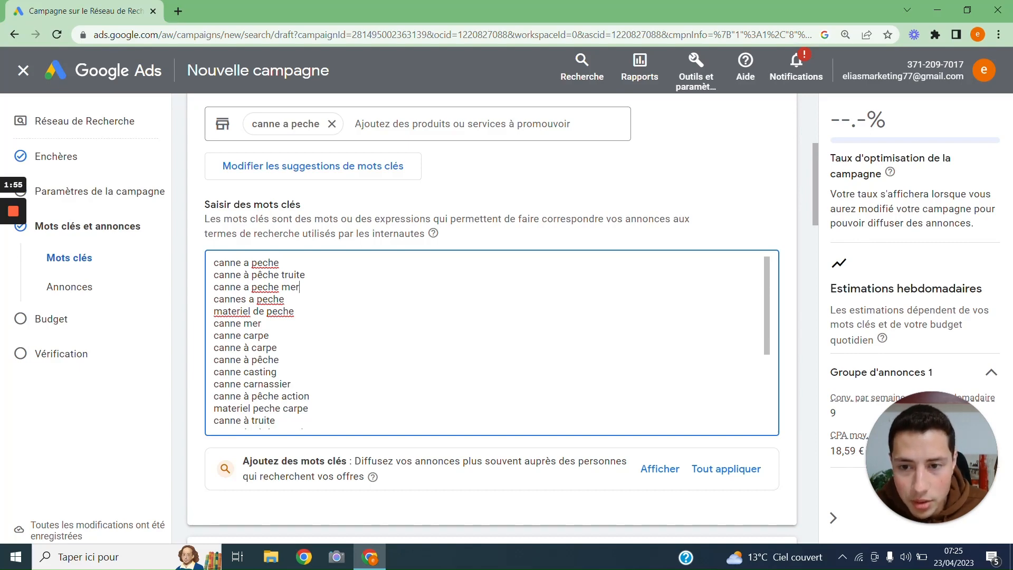
left_click_drag(306, 275, 243, 275)
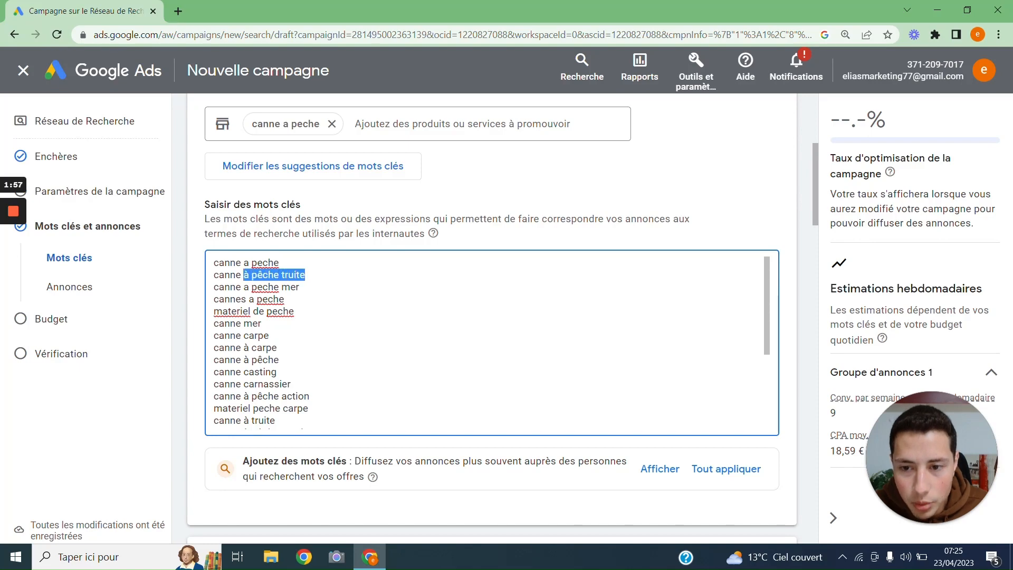
scroll(491, 343, "down", 1)
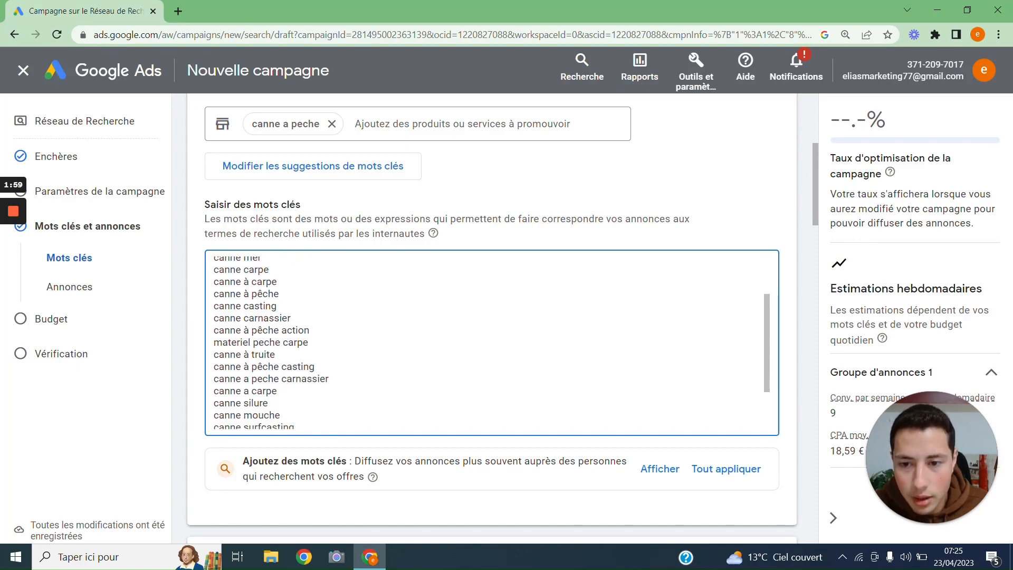
scroll(301, 378, "down", 5)
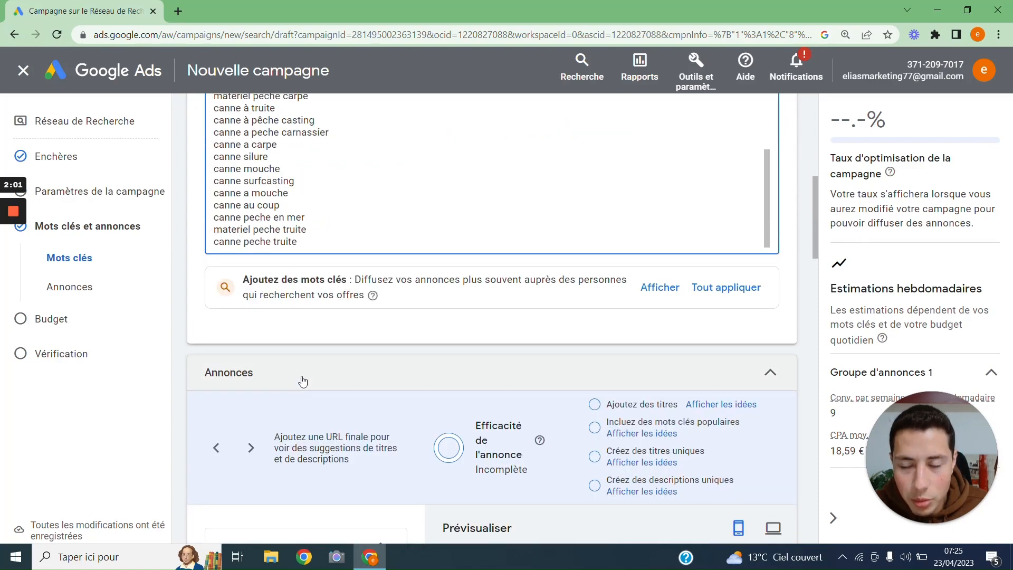
scroll(300, 378, "up", 4)
scroll(221, 369, "up", 8)
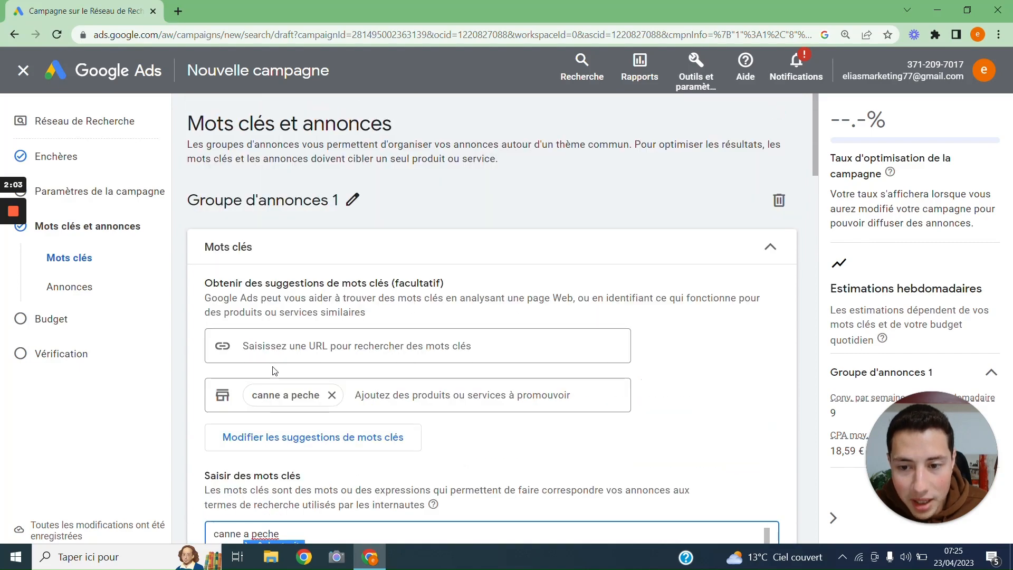
scroll(191, 427, "down", 3)
scroll(191, 427, "down", 2)
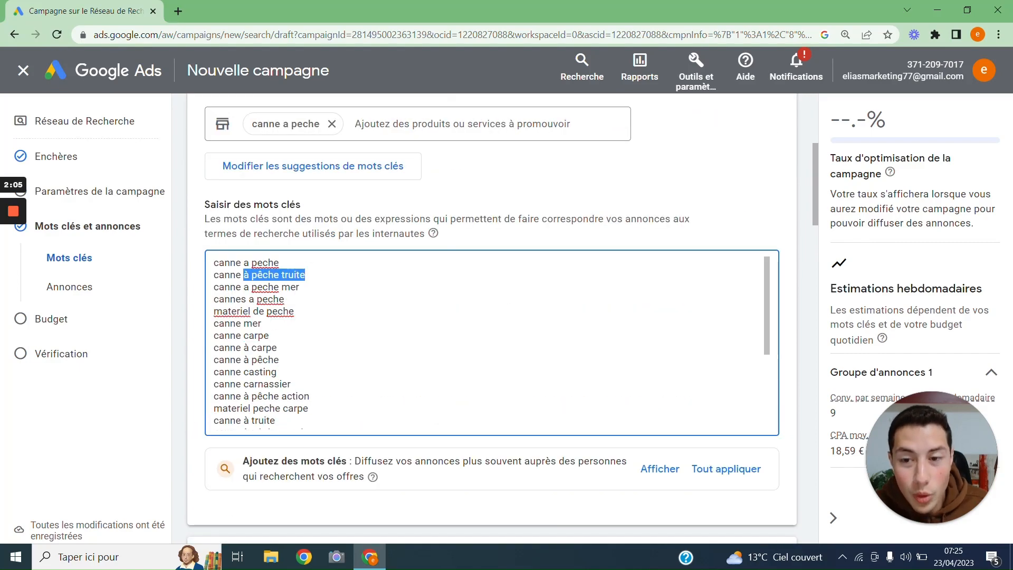
- Compare the specific keyword "canne à pêche truite" with the generic keyword "canne a peche" in the list
left_click(305, 275)
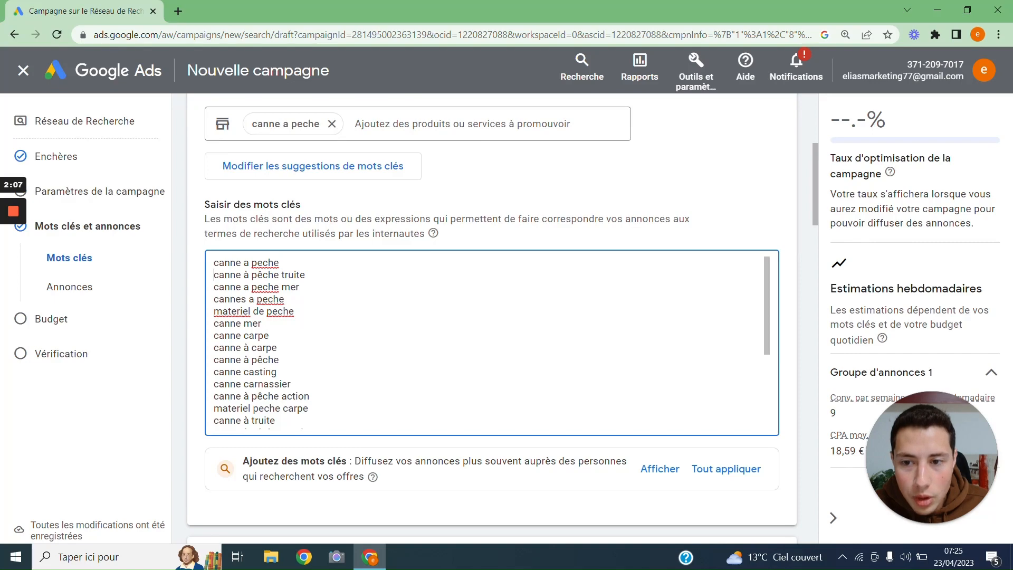
left_click_drag(213, 275, 211, 281)
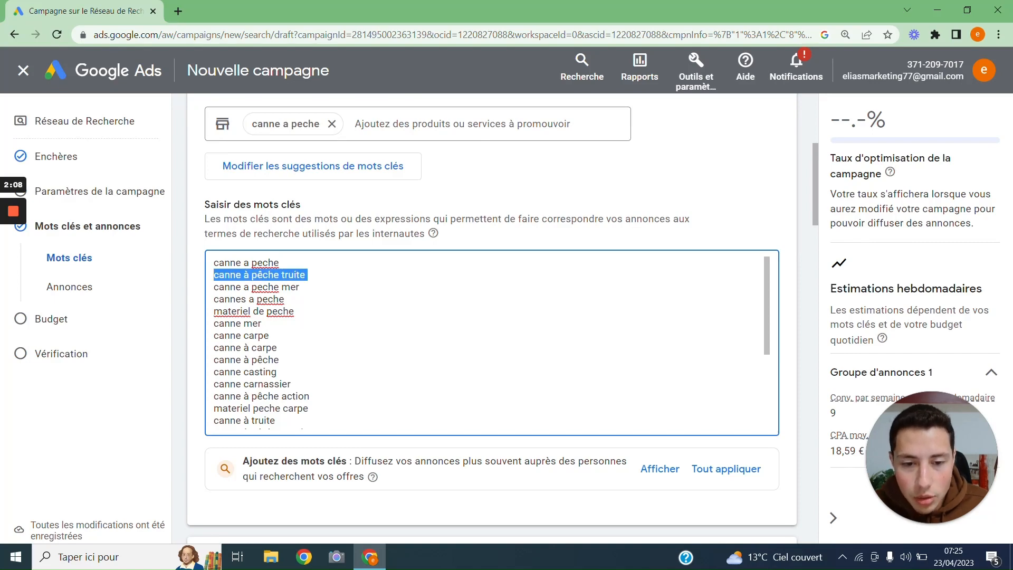
left_click(262, 348)
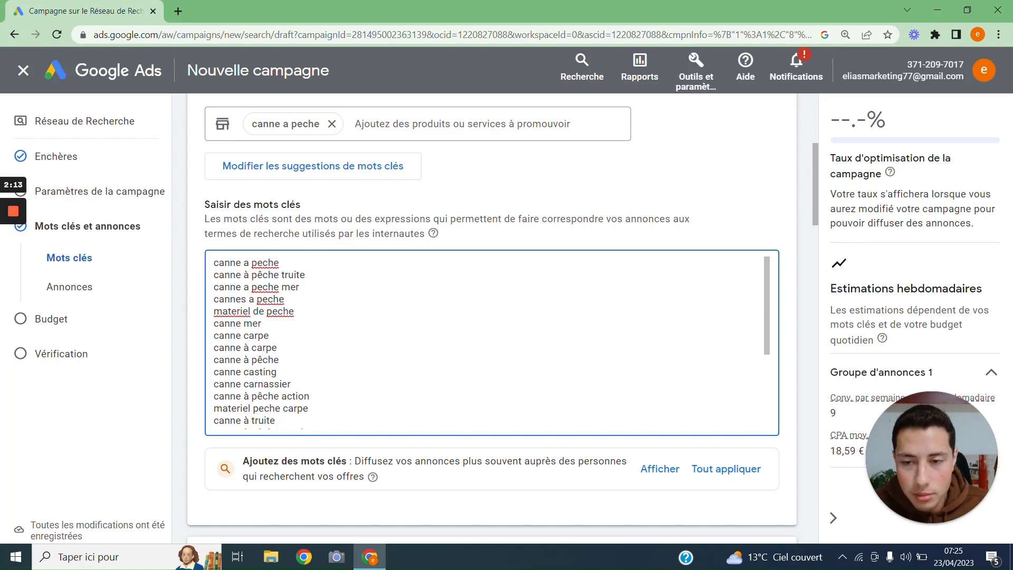
left_click_drag(214, 262, 280, 262)
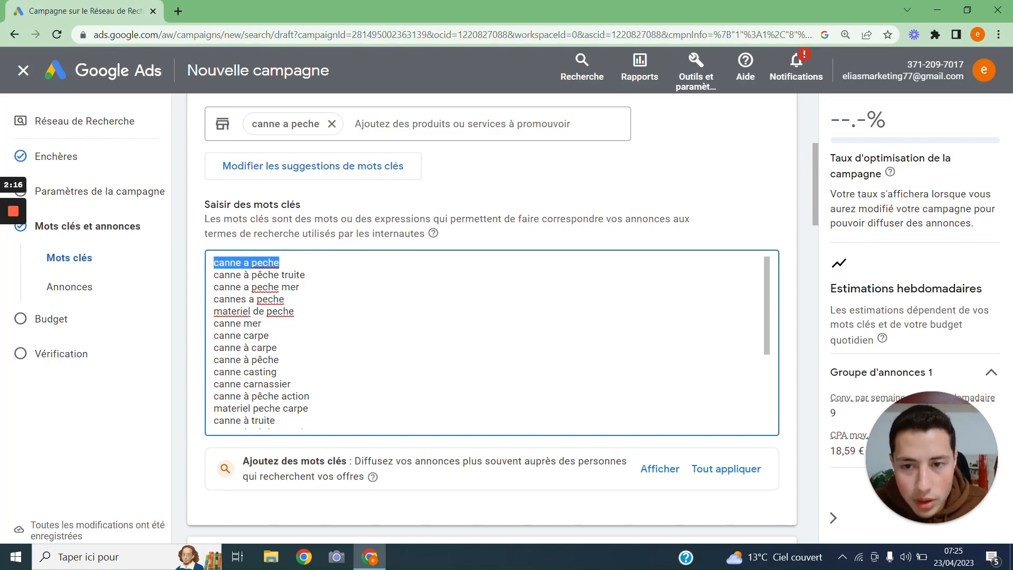
scroll(491, 343, "down", 2)
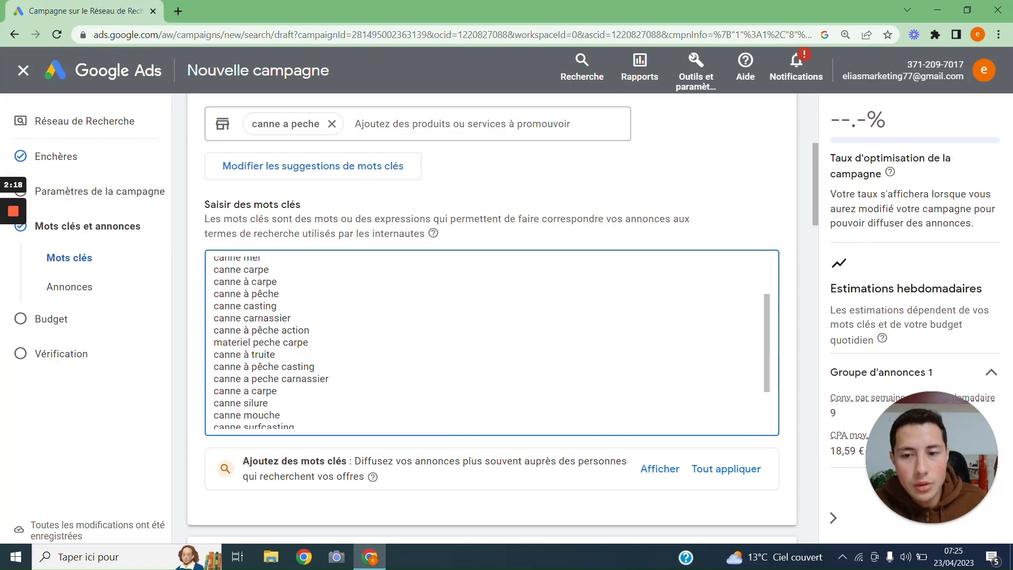
scroll(490, 343, "up", 2)
scroll(491, 317, "up", 2)
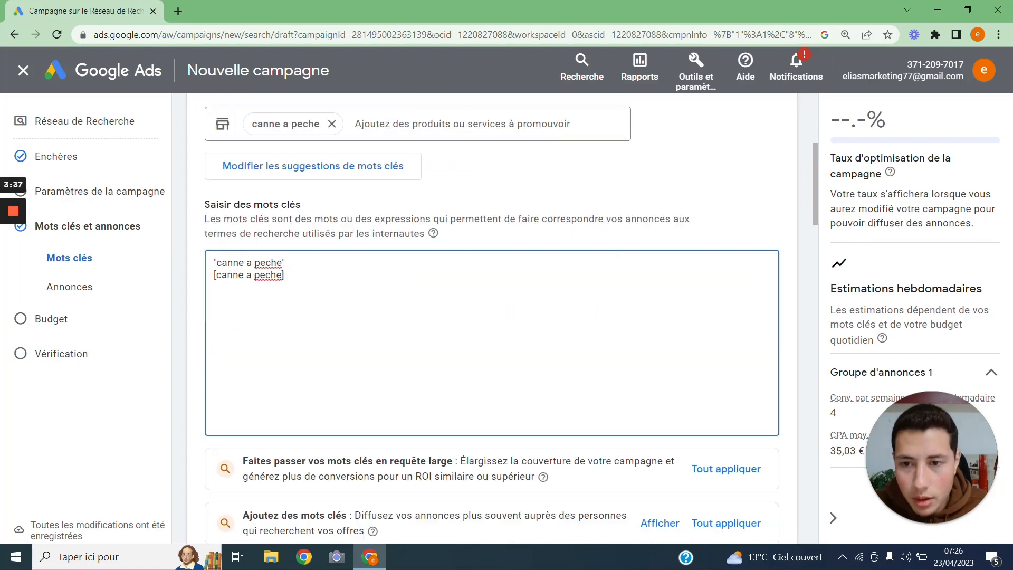
- Read the help on keyword match types, examining the syntax for broad match keywords
left_click(285, 275)
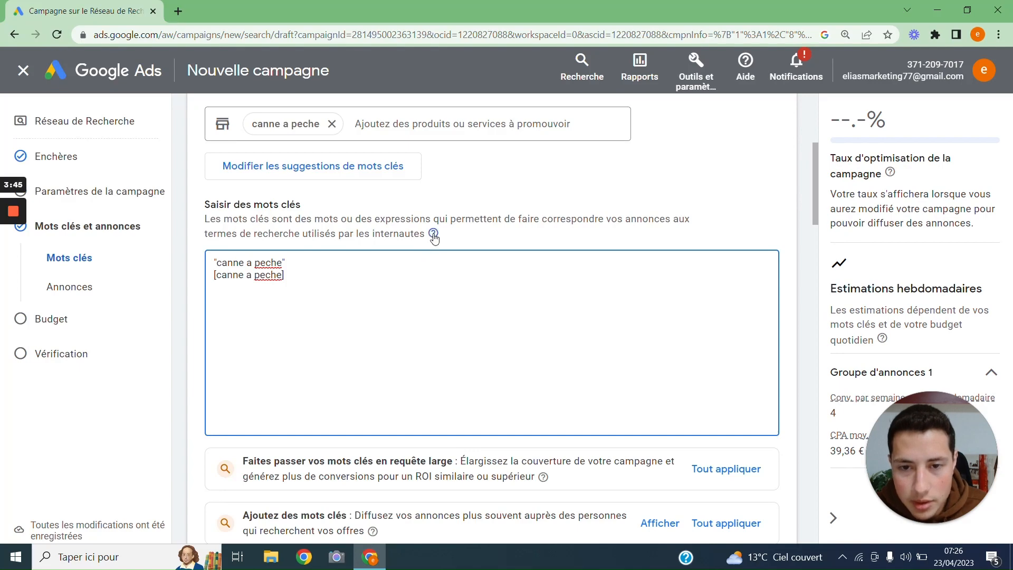
mouse_move(434, 236)
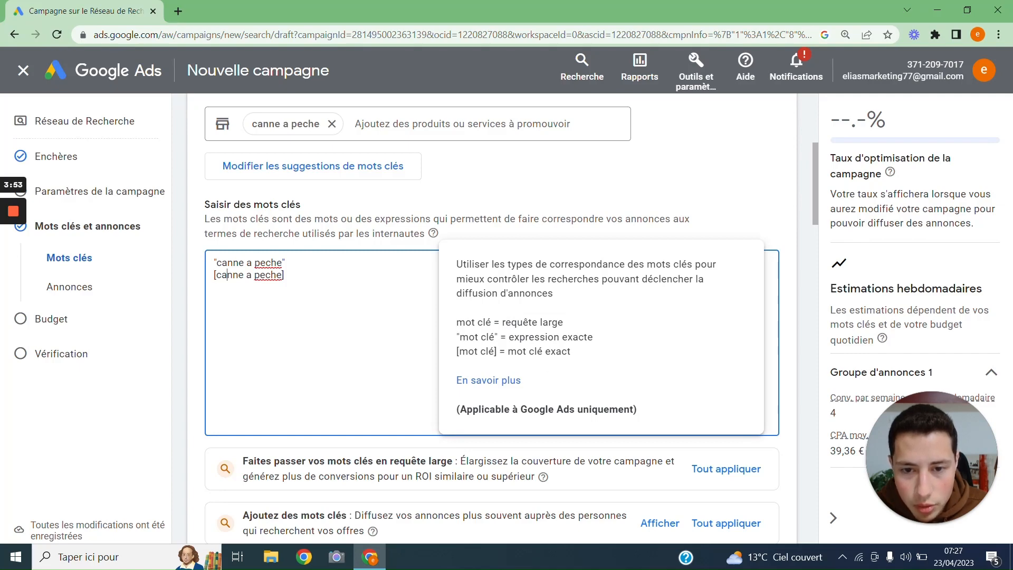
left_click_drag(456, 322, 564, 321)
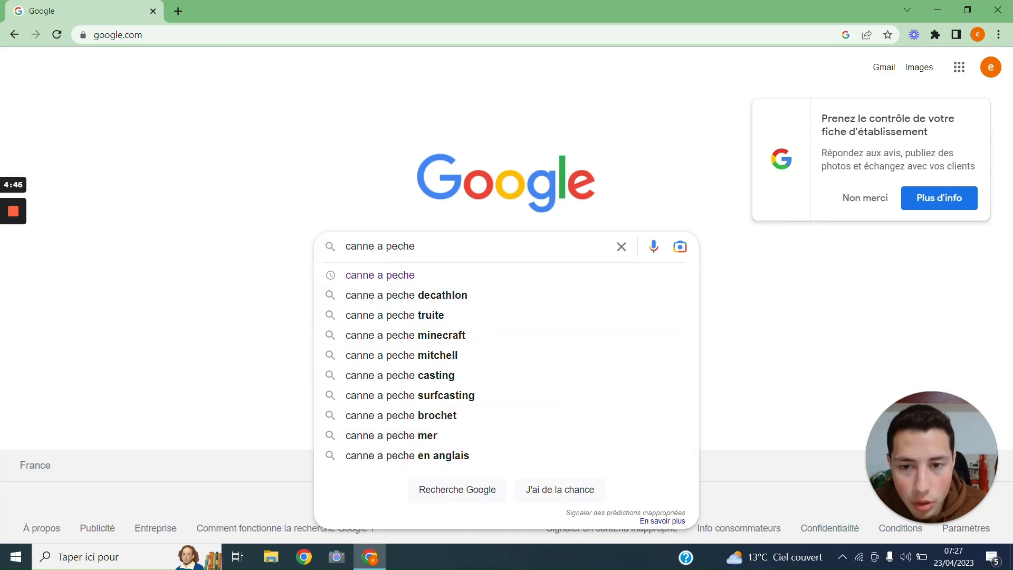
- Search Google for "canne a peche" and examine the sponsored results and related searches
key("Return")
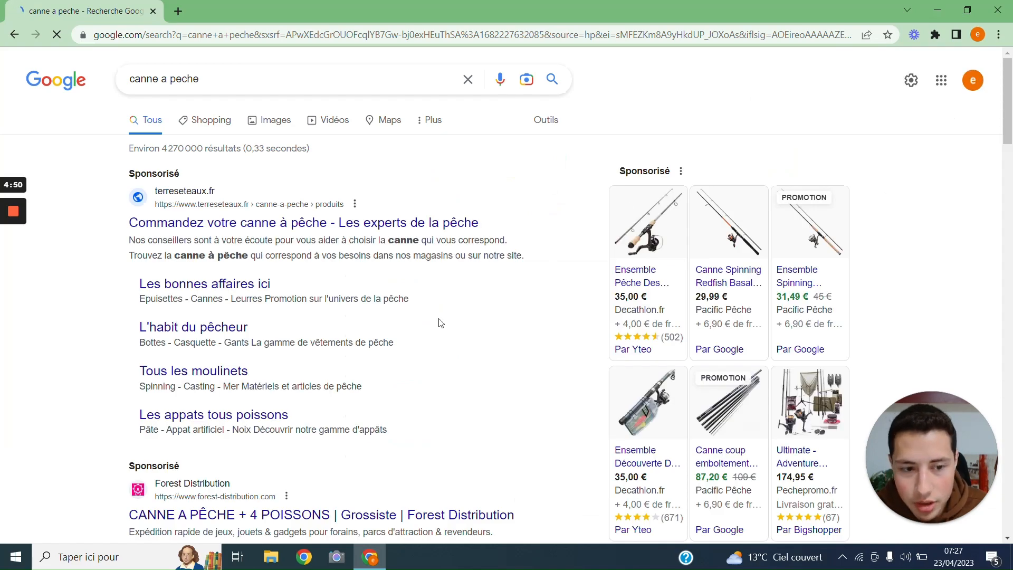
scroll(516, 257, "down", 3)
scroll(517, 257, "down", 20)
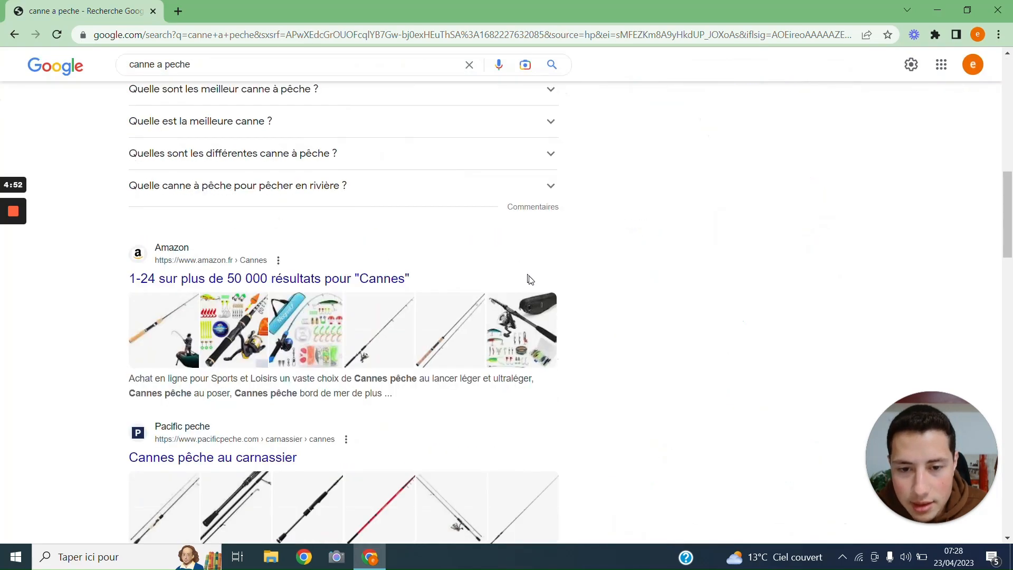
scroll(528, 285, "down", 10)
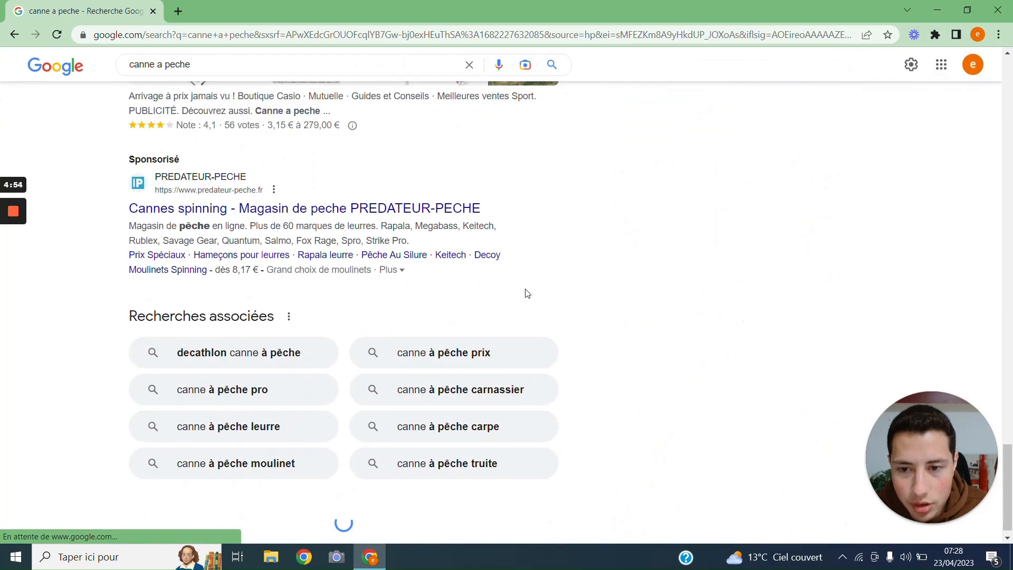
scroll(525, 293, "down", 2)
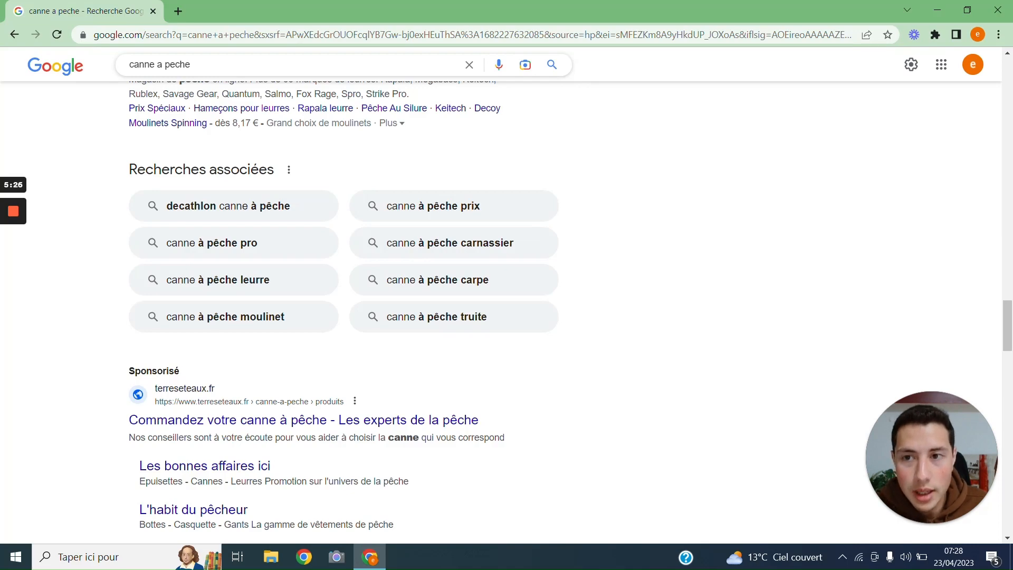
- Follow the related Google search "canne à pêche carnassier" and examine its sponsored results and related searches
left_click(201, 64)
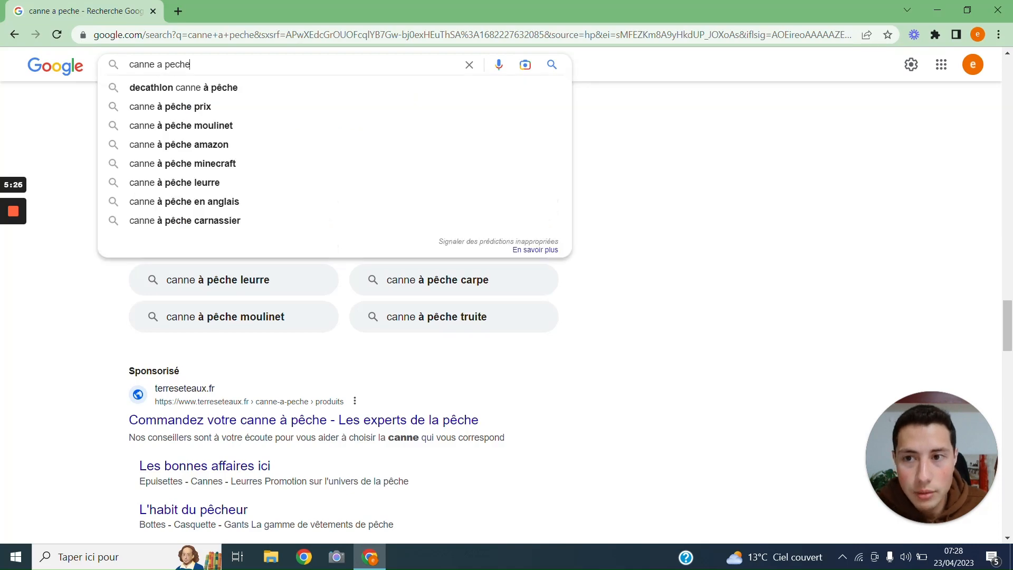
left_click(66, 111)
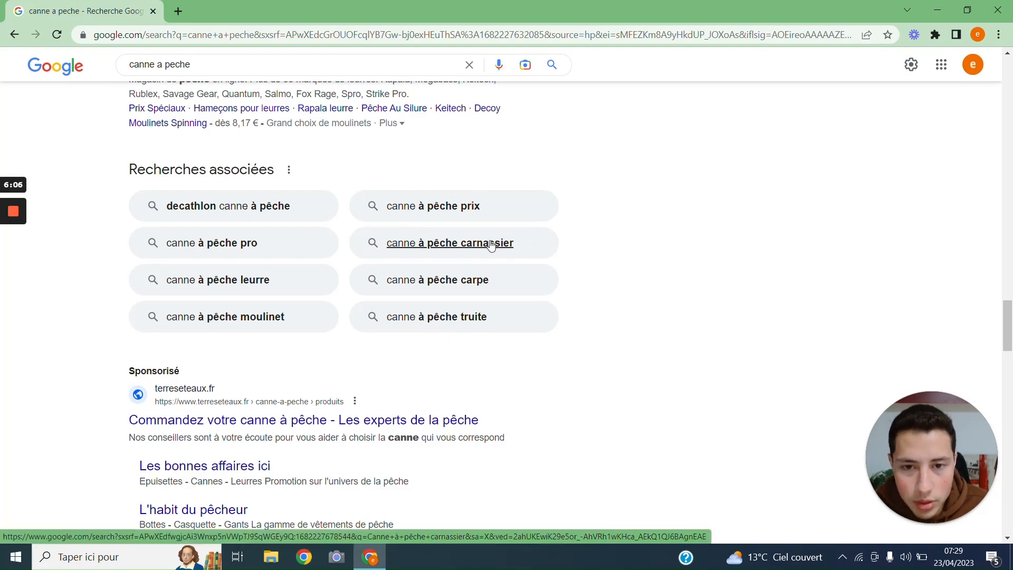
left_click(460, 251)
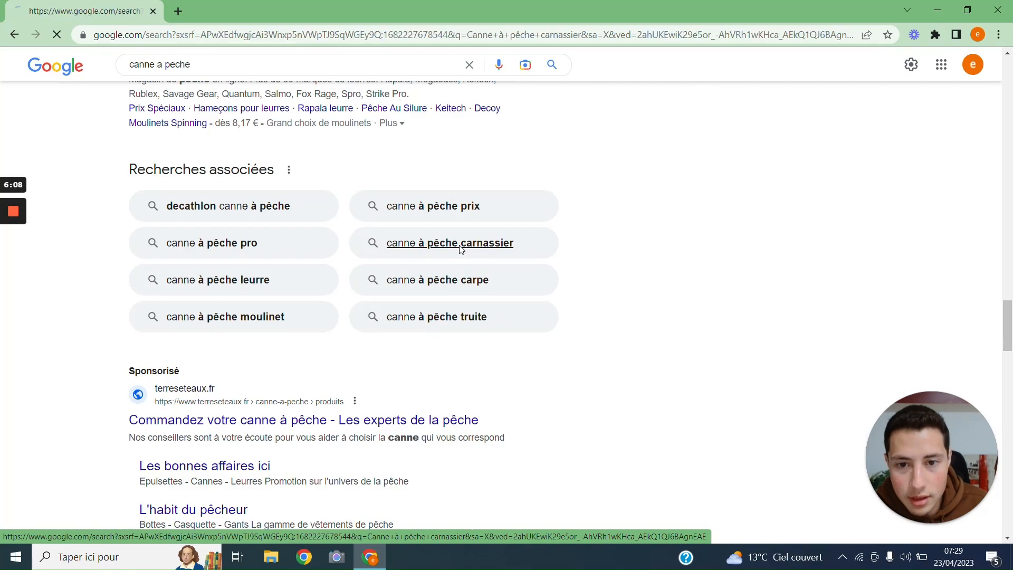
scroll(459, 248, "down", 9)
scroll(466, 262, "down", 7)
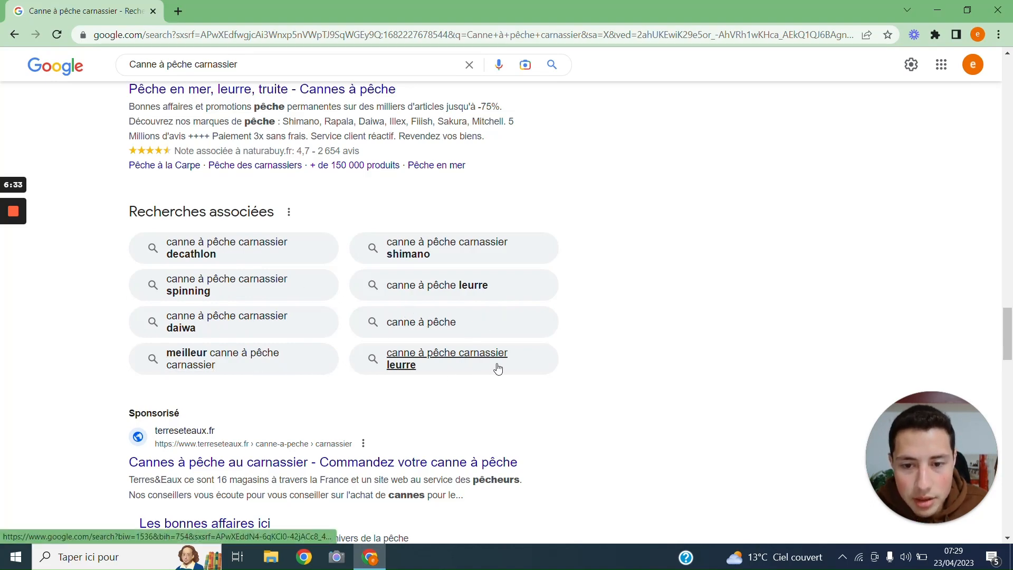
scroll(346, 242, "up", 6)
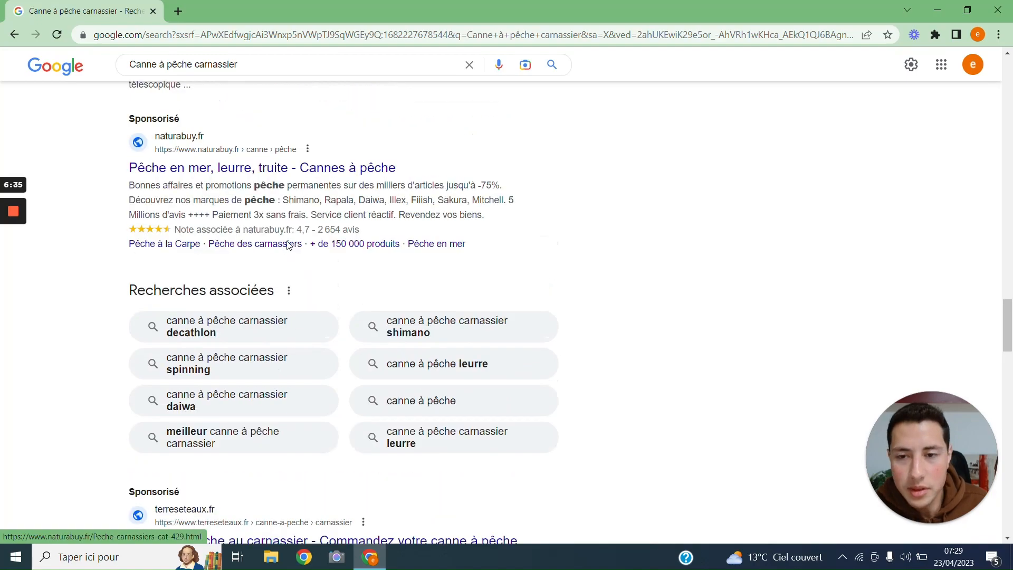
scroll(310, 249, "up", 15)
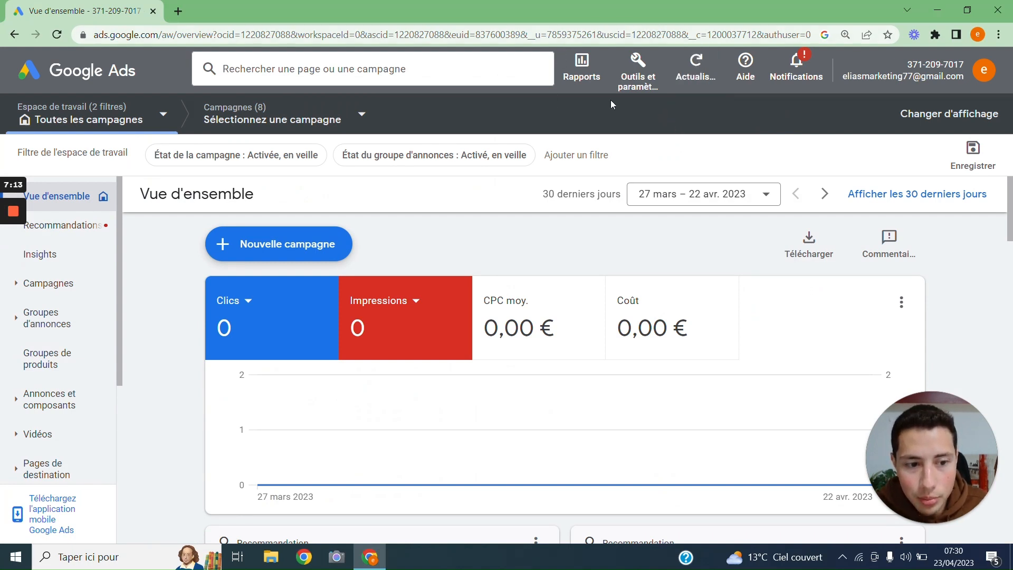
- Open the Google Ads keyword planning tool and start finding new keywords
left_click(640, 59)
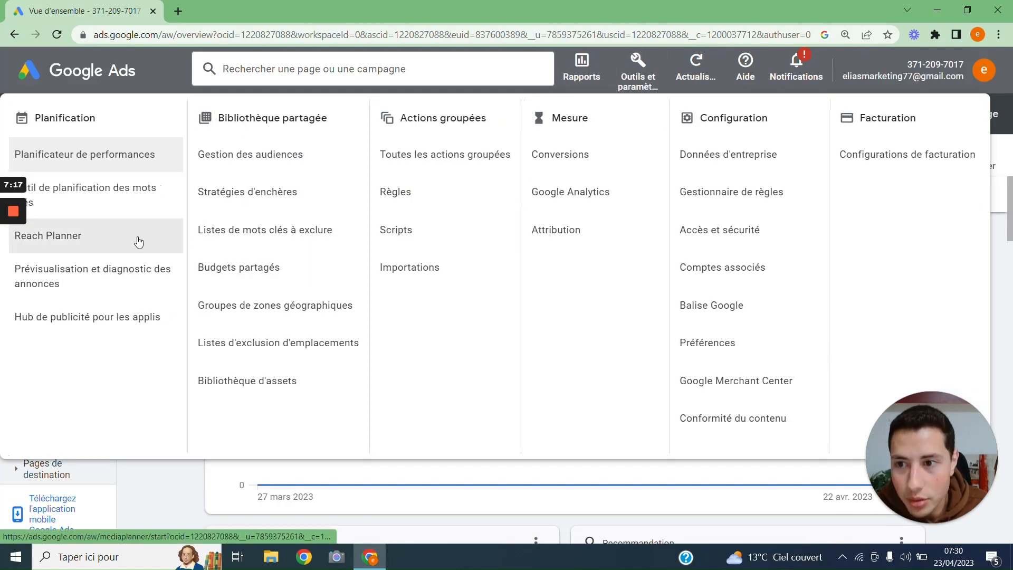
left_click(143, 200)
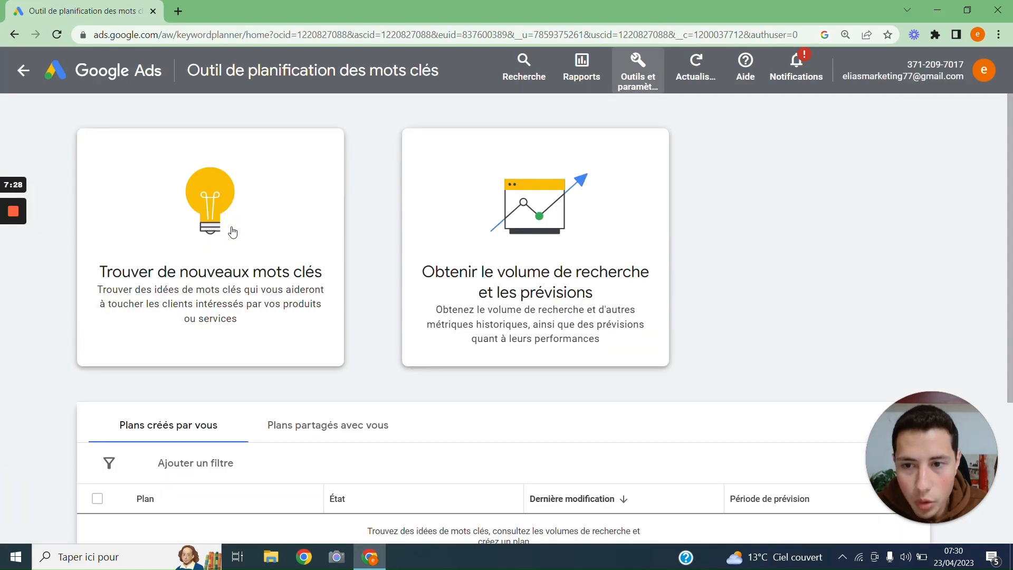
left_click(314, 177)
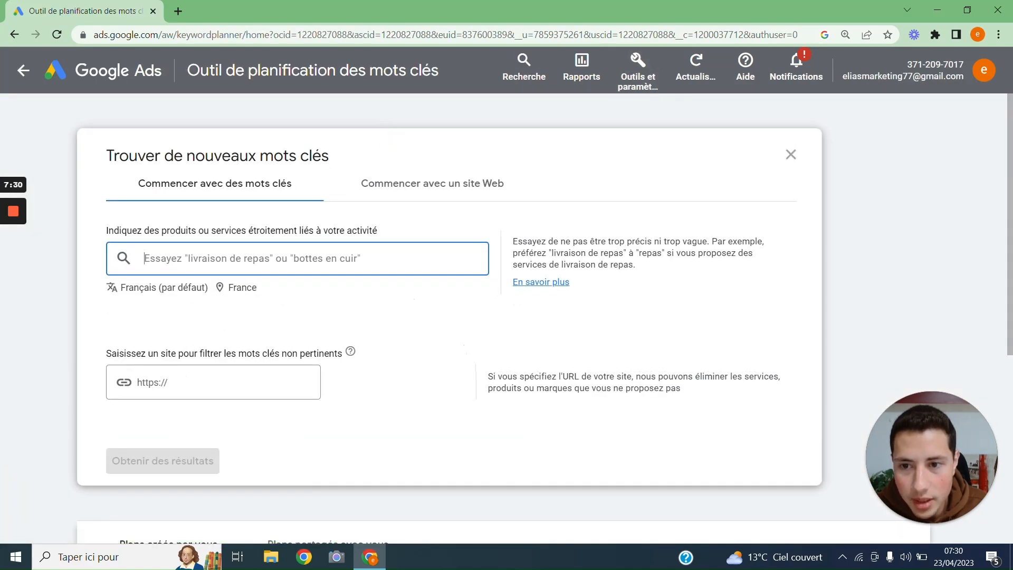
- Get keyword ideas for "canne a peche", checking the location targeting and keeping France as the targeted area
type("canne a peche")
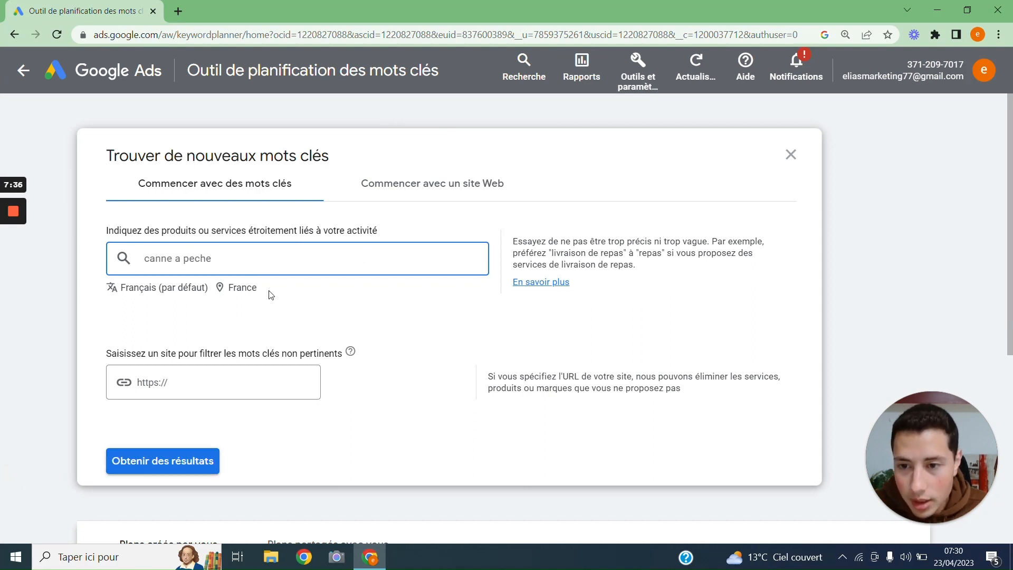
left_click(272, 321)
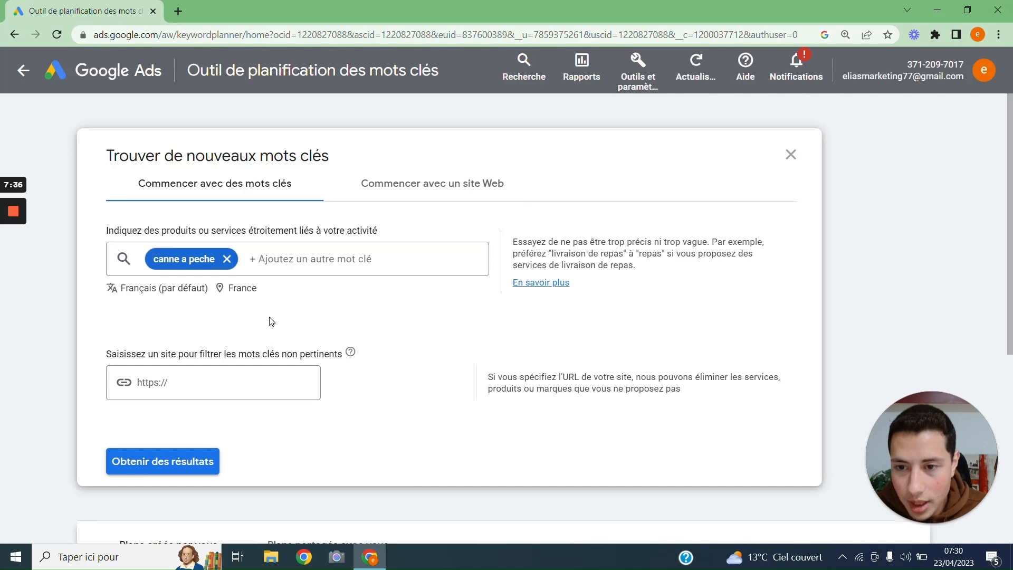
left_click(236, 291)
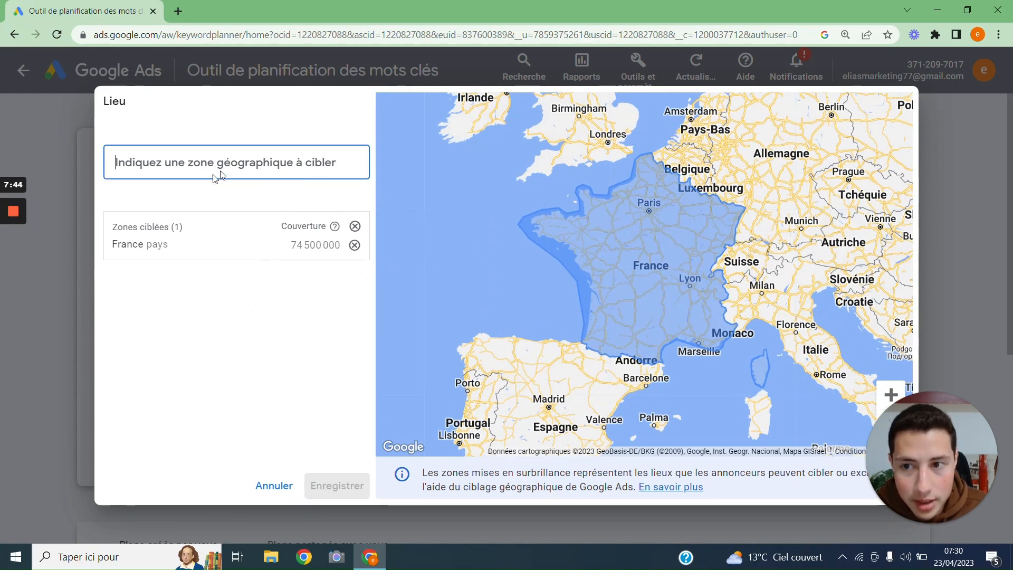
left_click(274, 487)
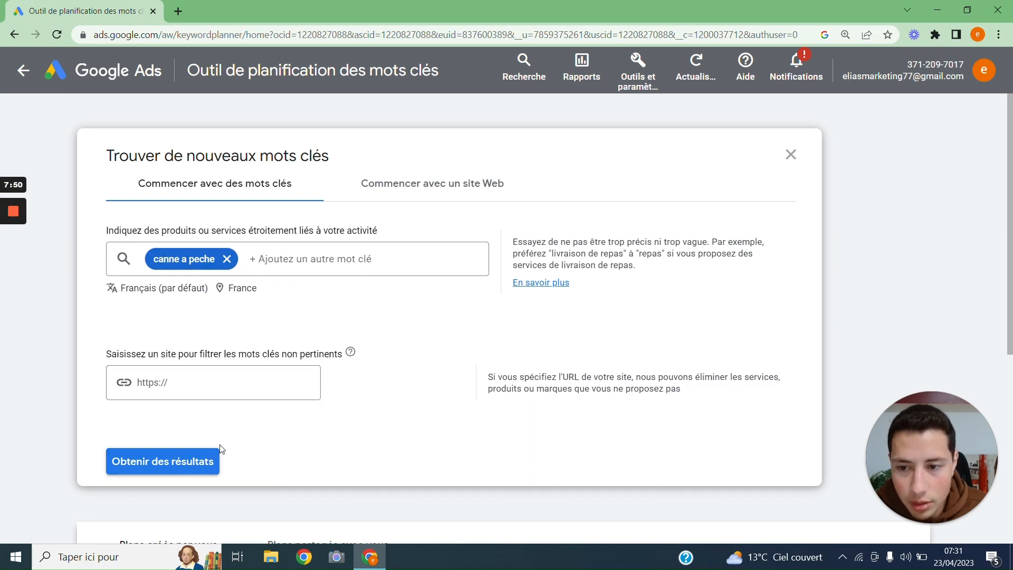
scroll(227, 444, "down", 2)
left_click(181, 372)
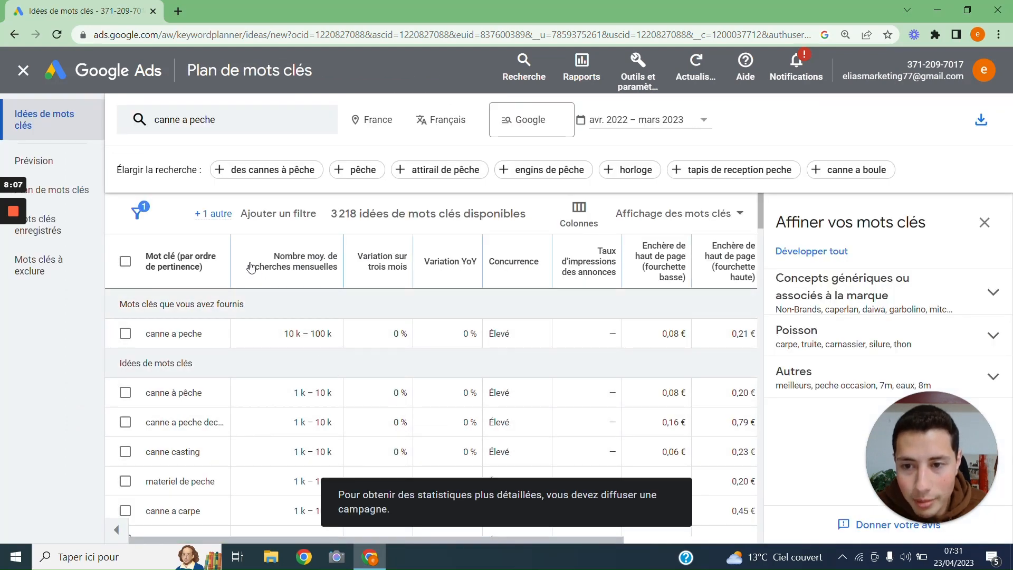
- Widen the keyword column and examine the average monthly searches, ad impression share and low and high top-of-page bid columns
left_click_drag(230, 251, 307, 261)
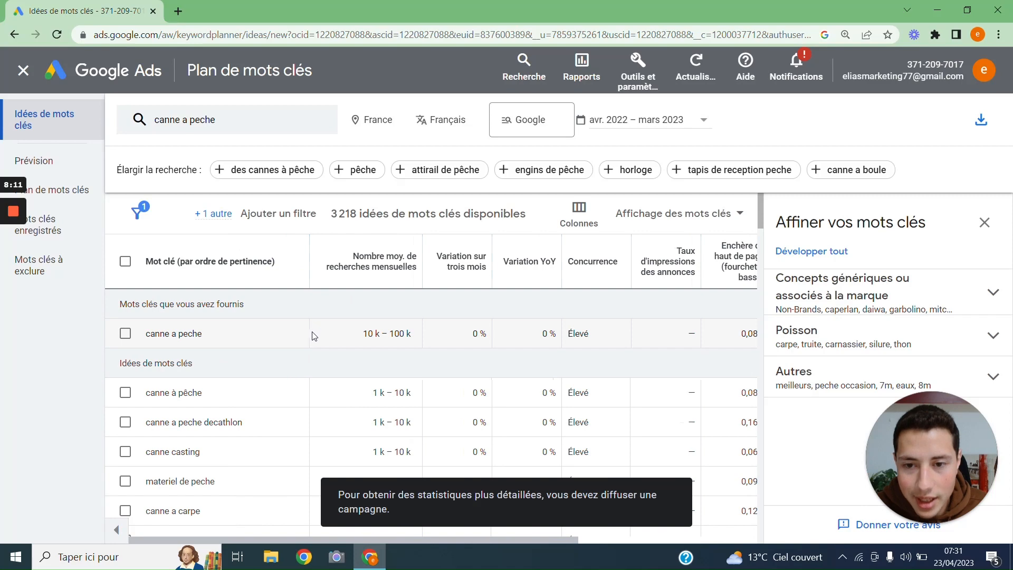
mouse_move(390, 256)
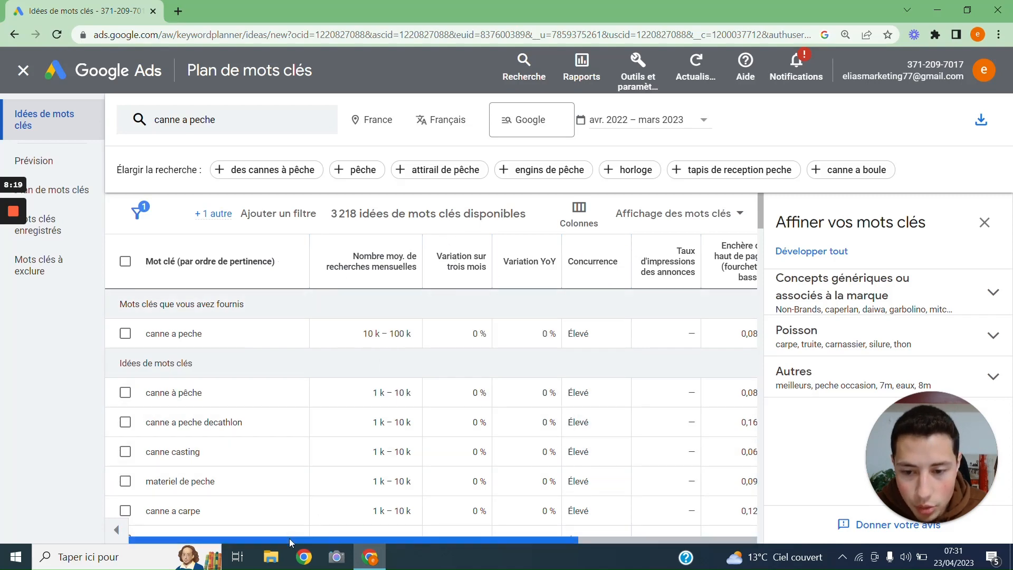
left_click_drag(301, 541, 424, 549)
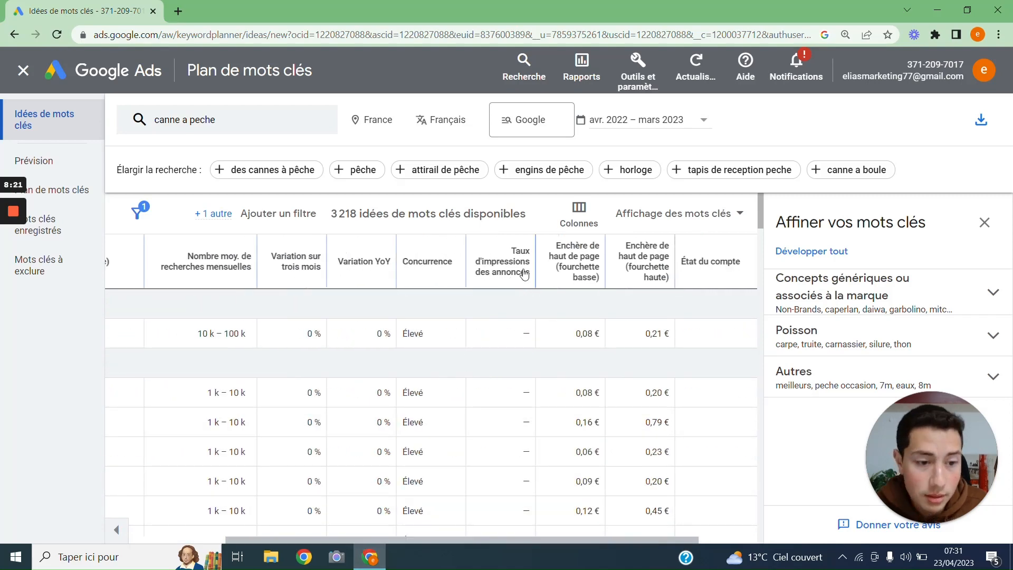
mouse_move(520, 266)
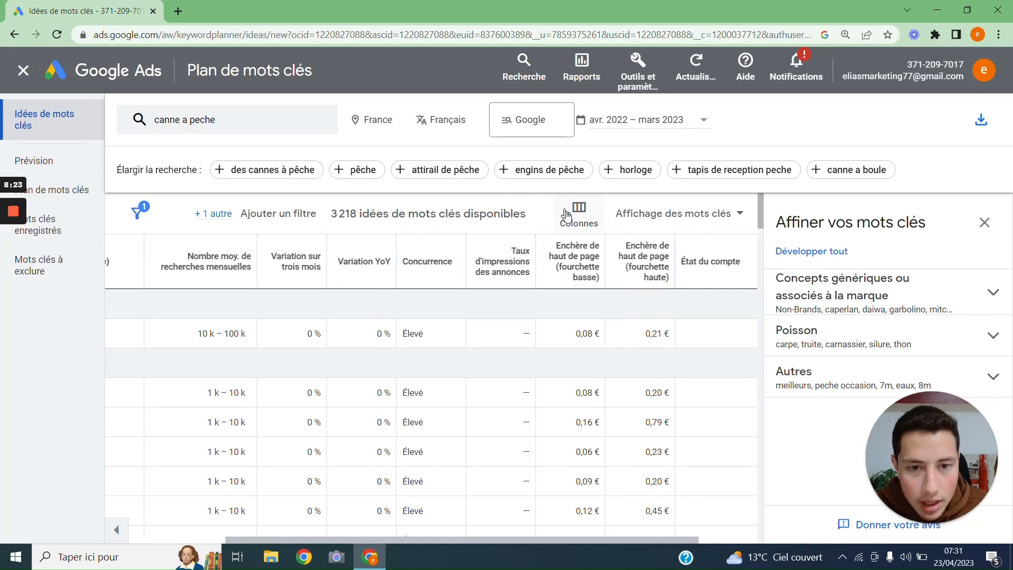
mouse_move(572, 287)
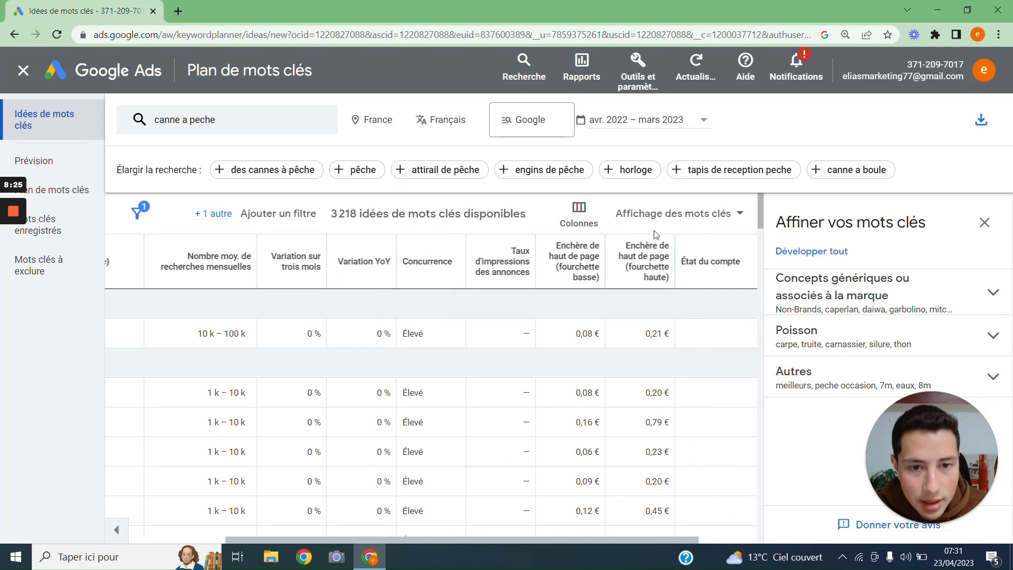
mouse_move(654, 277)
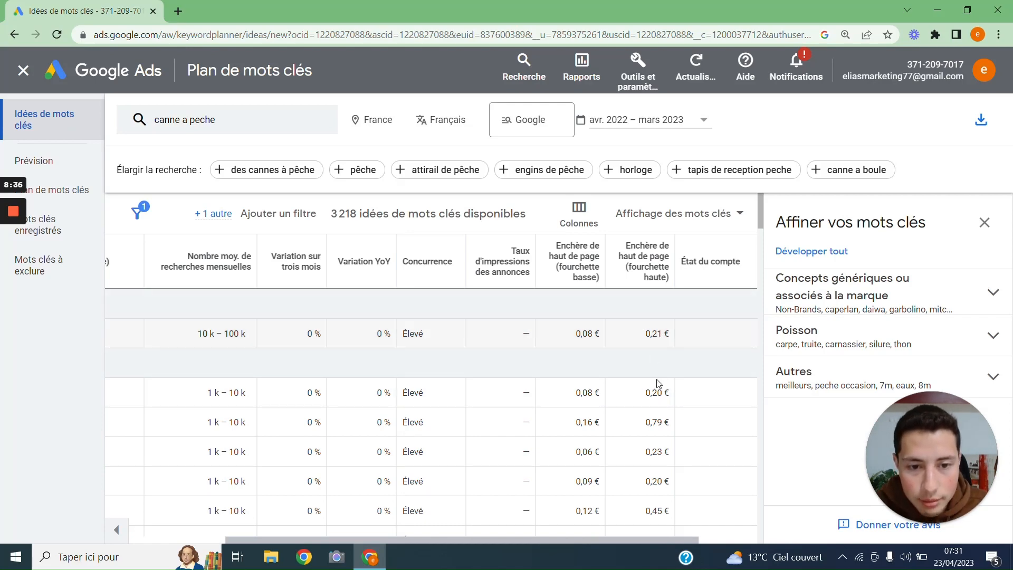
- Review the first page of keyword ideas for "canne a peche", comparing keyword variants with their monthly search volumes and competition
left_click_drag(231, 539, 109, 527)
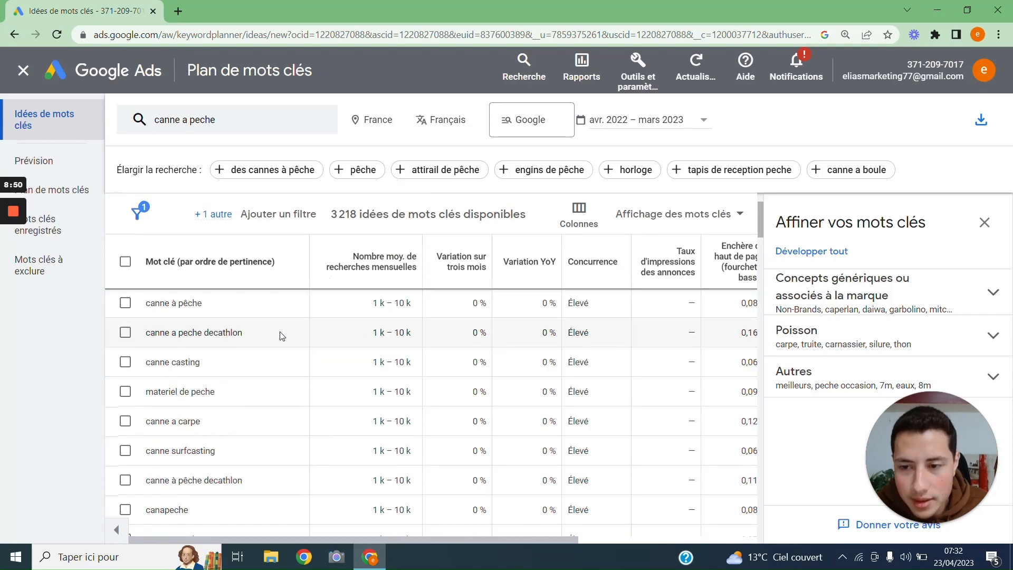
scroll(179, 369, "down", 2)
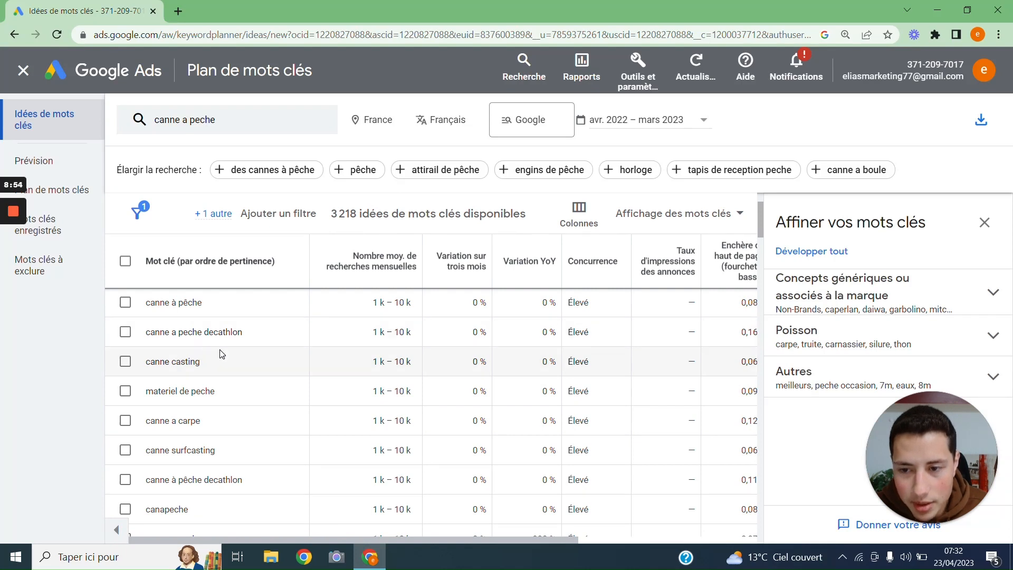
scroll(221, 370, "down", 2)
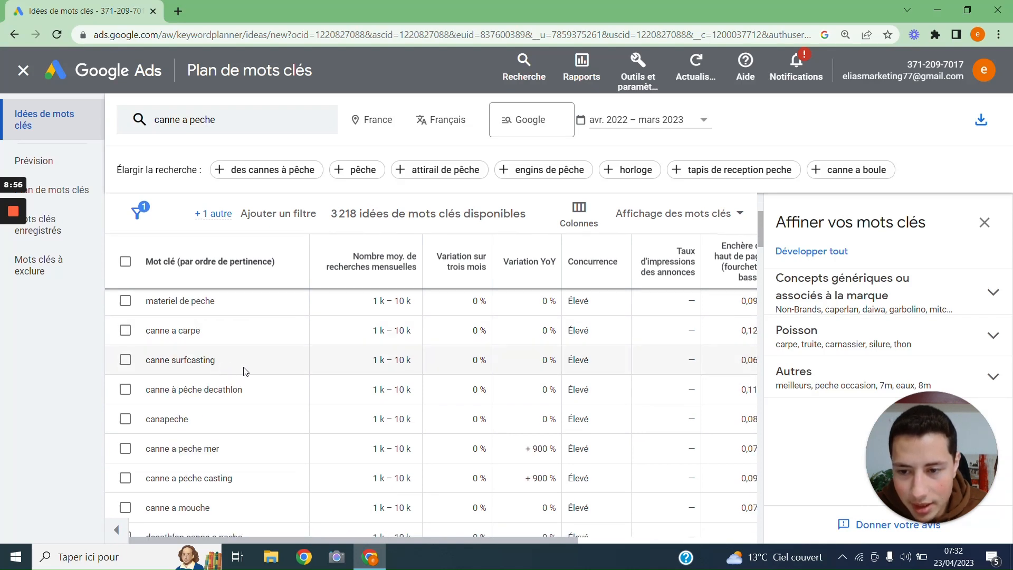
scroll(245, 371, "down", 2)
scroll(234, 393, "down", 2)
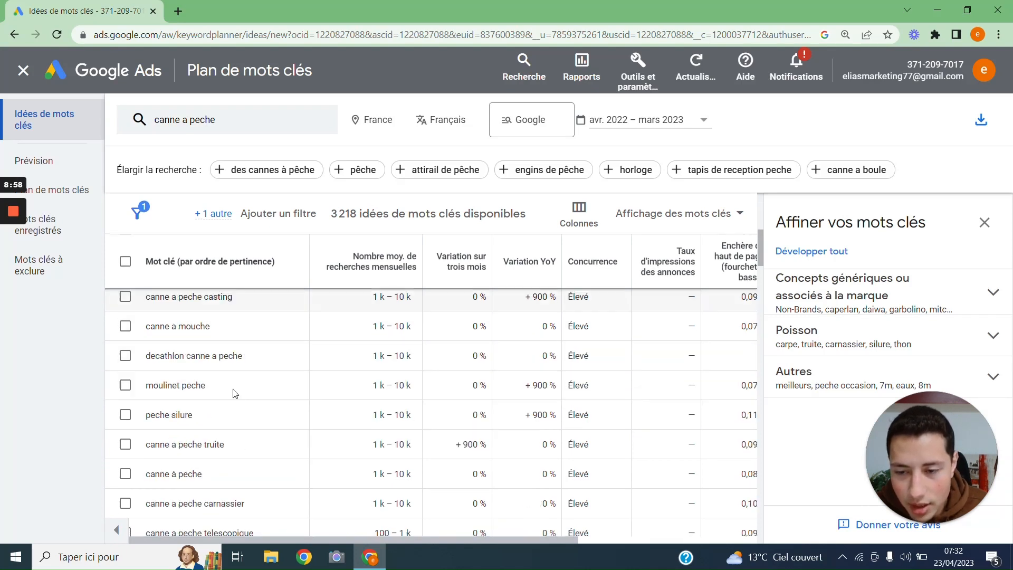
scroll(235, 393, "down", 2)
scroll(235, 393, "down", 4)
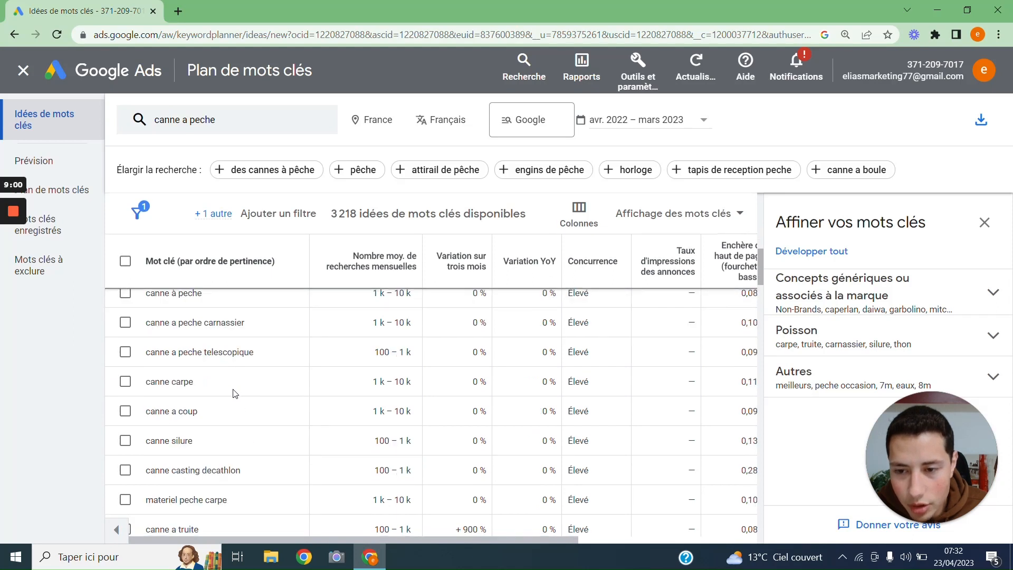
scroll(234, 393, "down", 4)
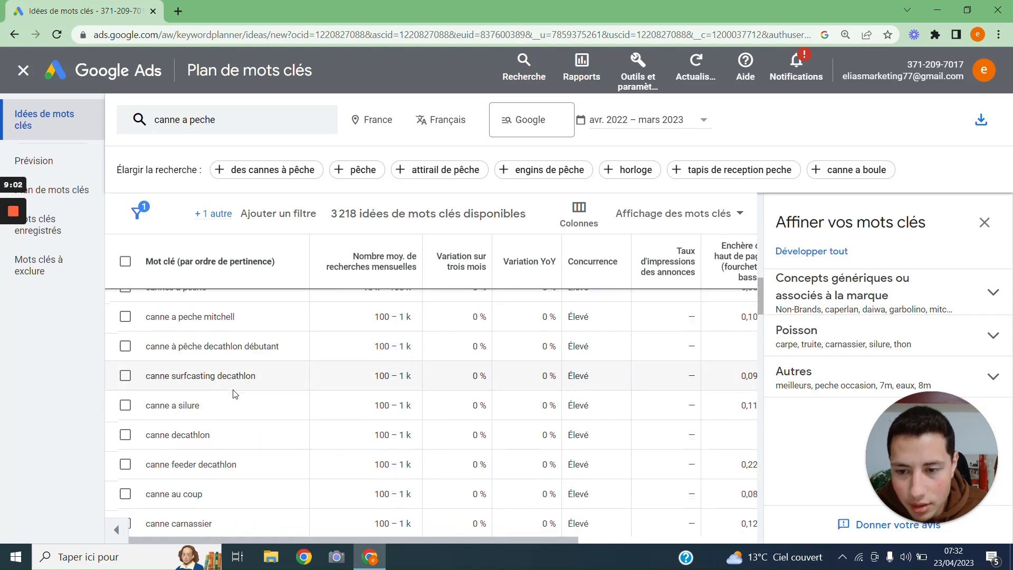
scroll(235, 394, "down", 10)
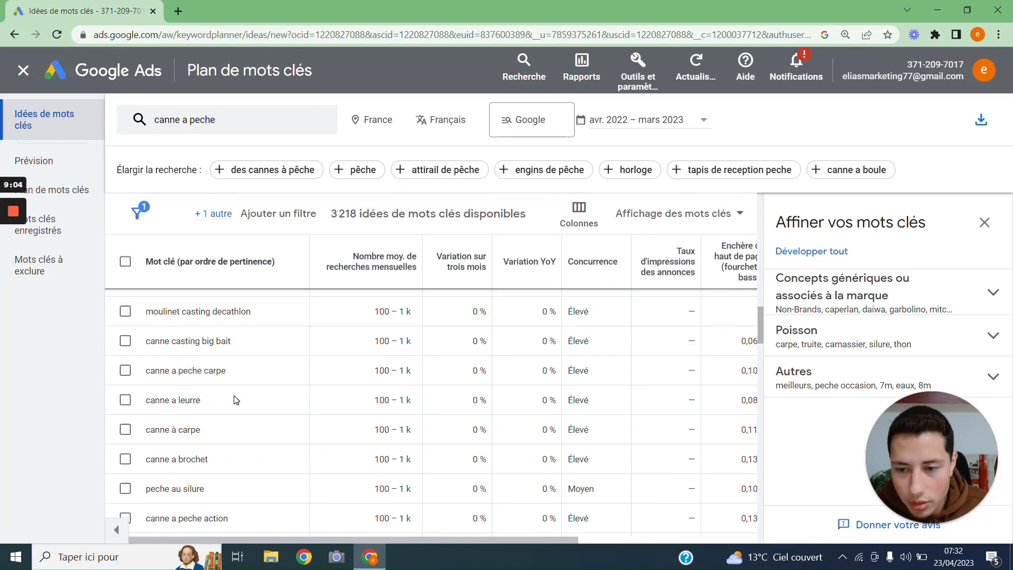
scroll(236, 400, "down", 8)
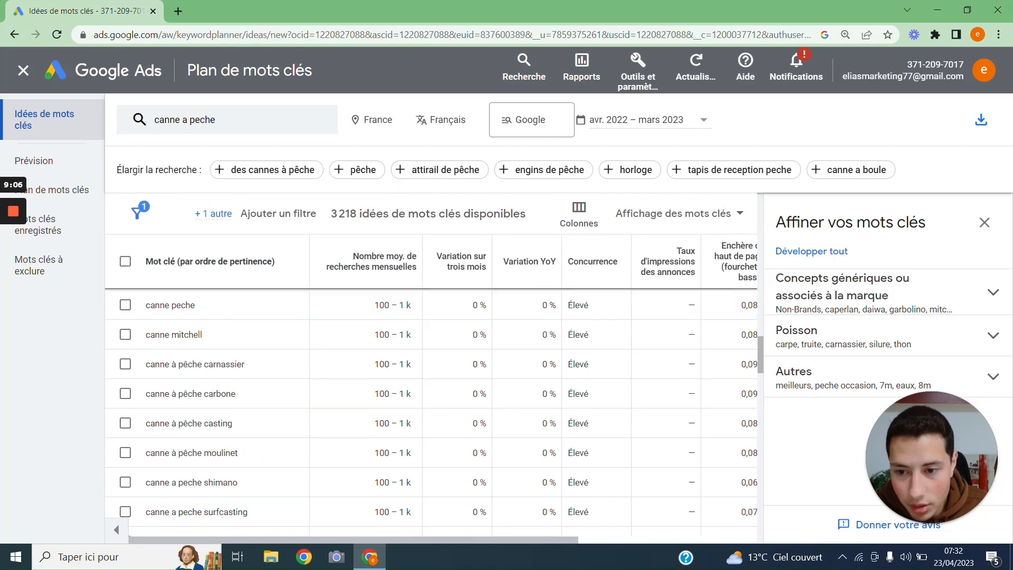
scroll(236, 401, "down", 10)
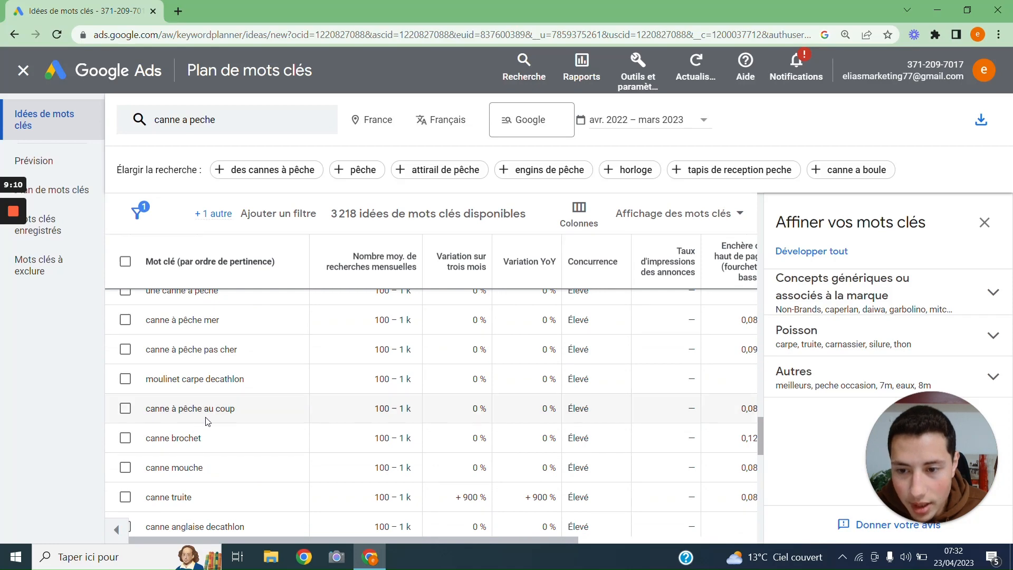
scroll(210, 422, "down", 5)
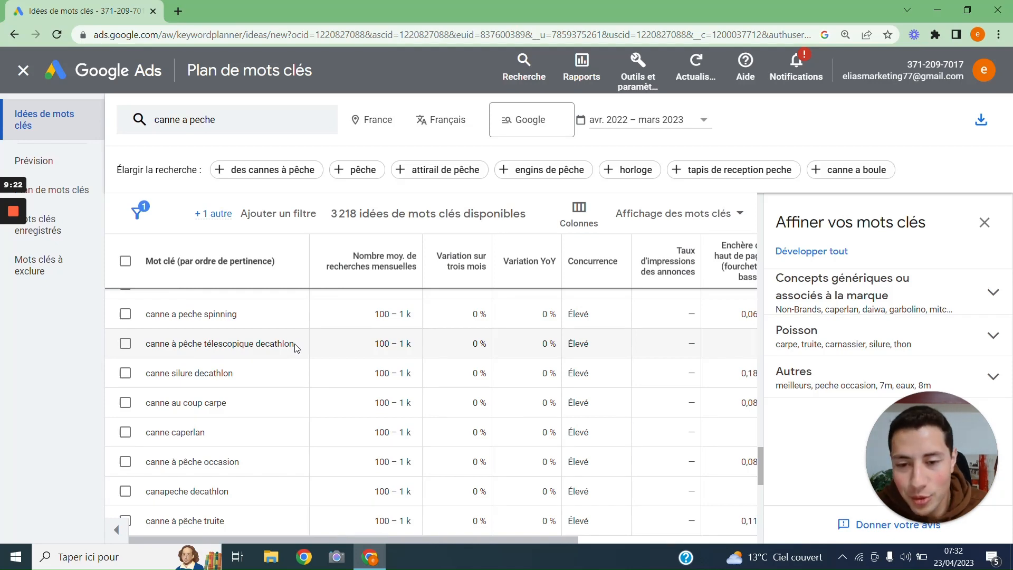
scroll(243, 346, "down", 5)
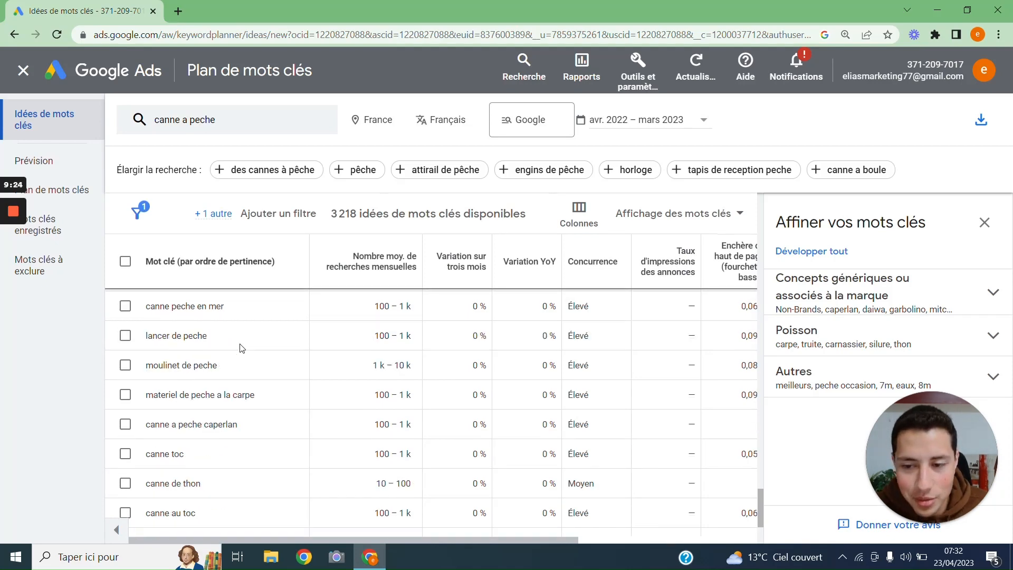
scroll(242, 348, "down", 2)
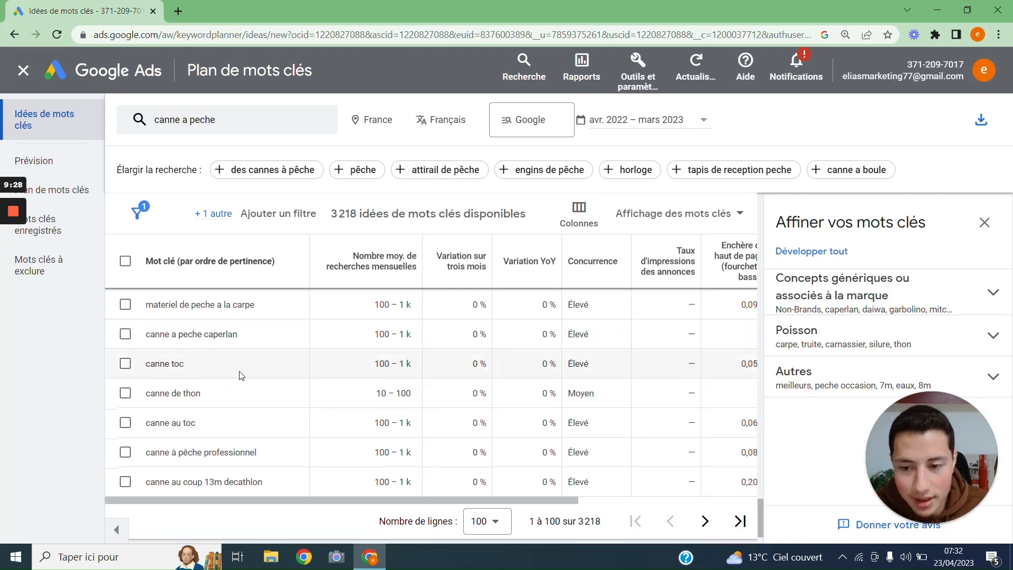
scroll(243, 376, "up", 2)
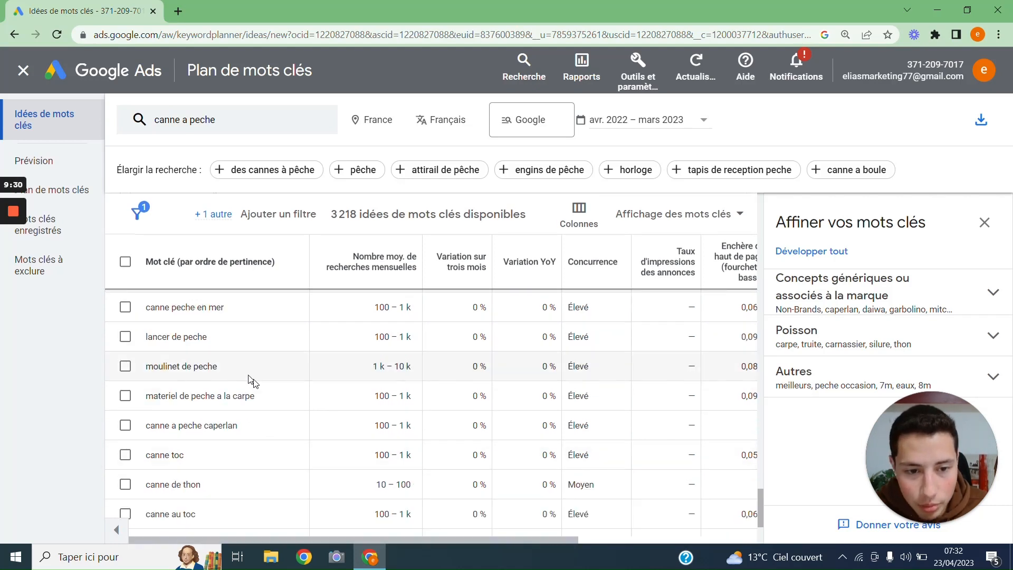
scroll(252, 380, "down", 3)
scroll(267, 393, "up", 4)
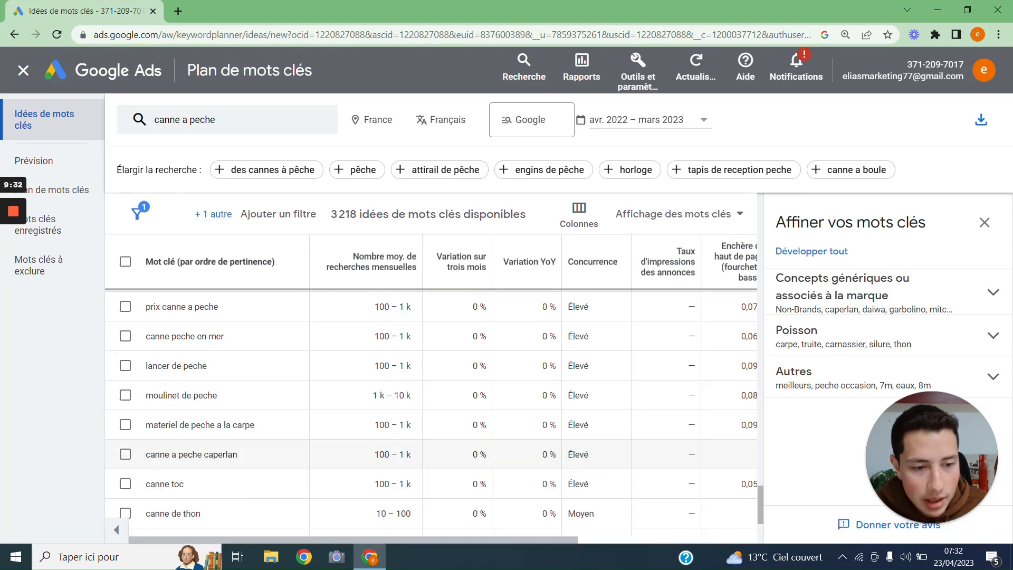
left_click_drag(920, 446, 261, 487)
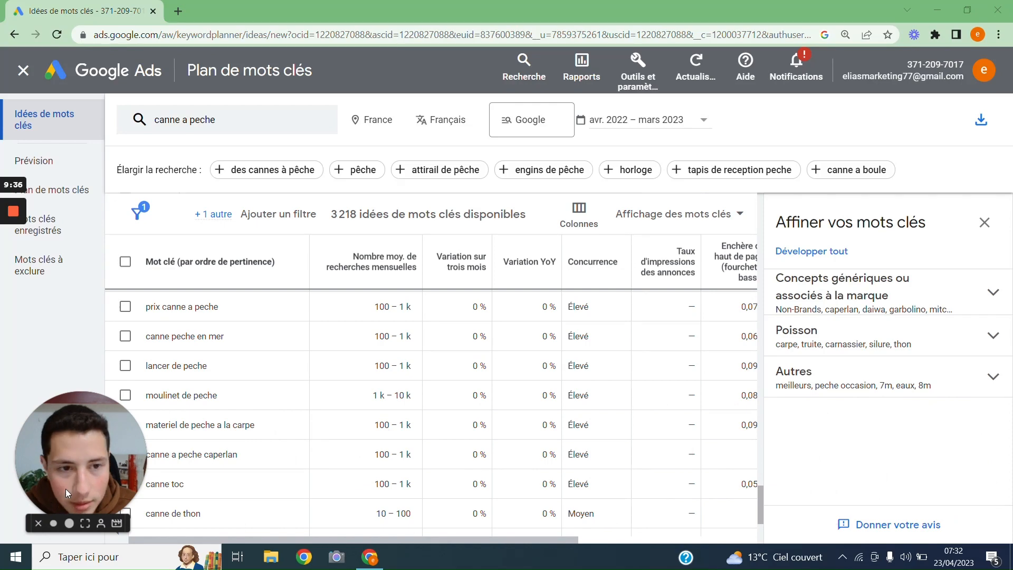
- Expand the generic and brand concepts refinement group and exclude the Non-Marques and Marque keywords
scroll(698, 345, "up", 3)
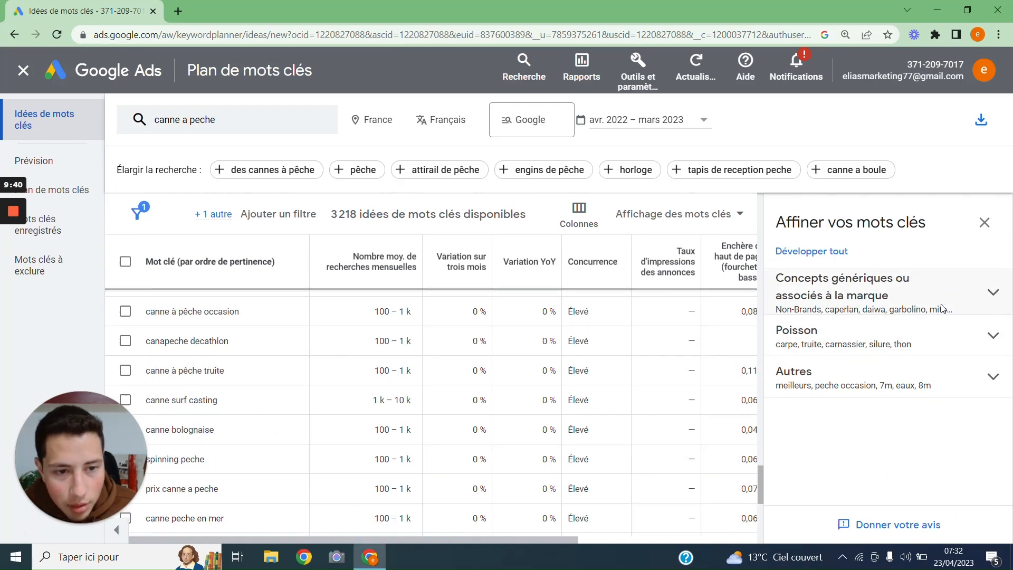
left_click(1001, 296)
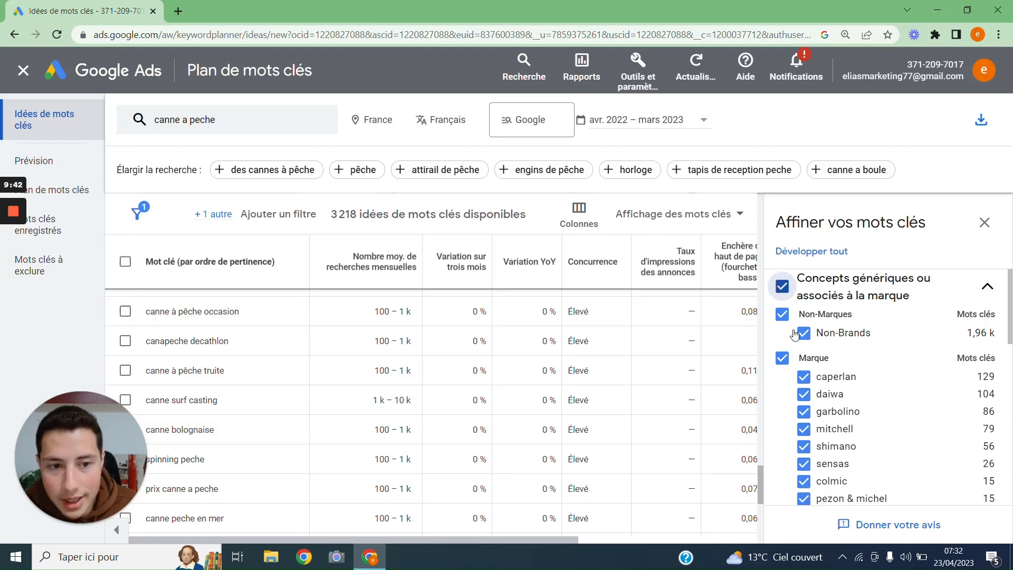
scroll(811, 361, "down", 2)
scroll(811, 361, "up", 2)
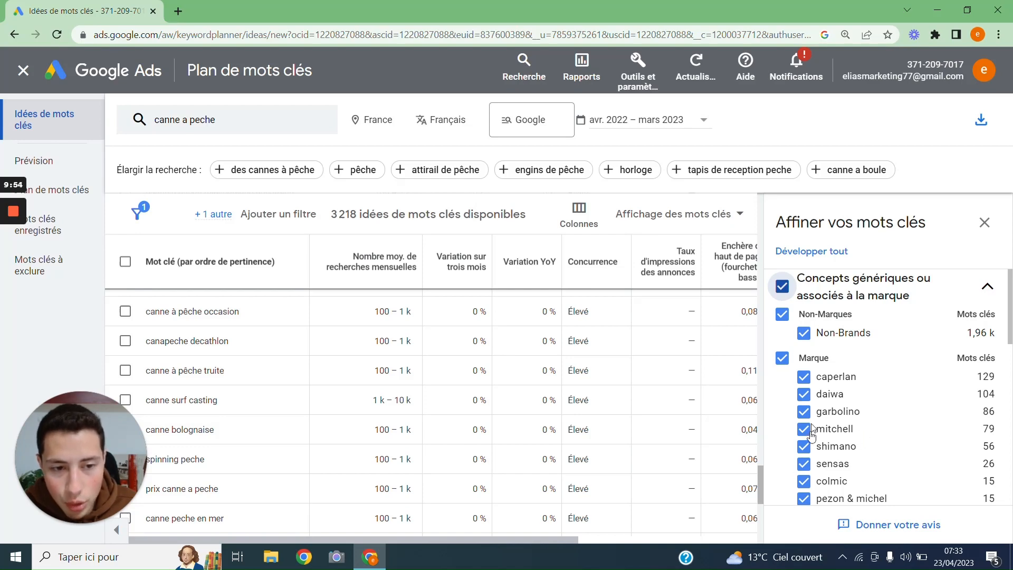
left_click(782, 315)
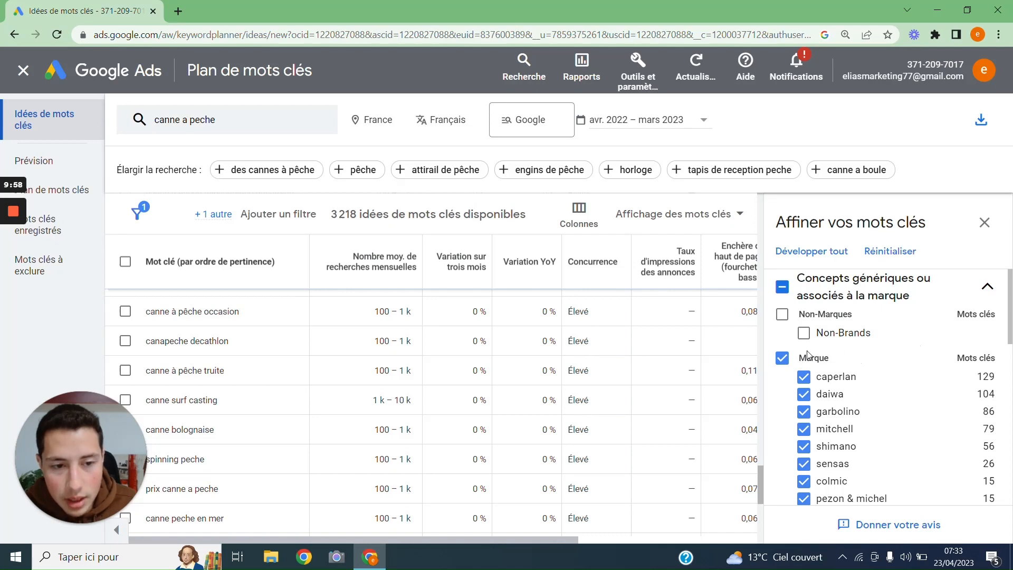
left_click(783, 358)
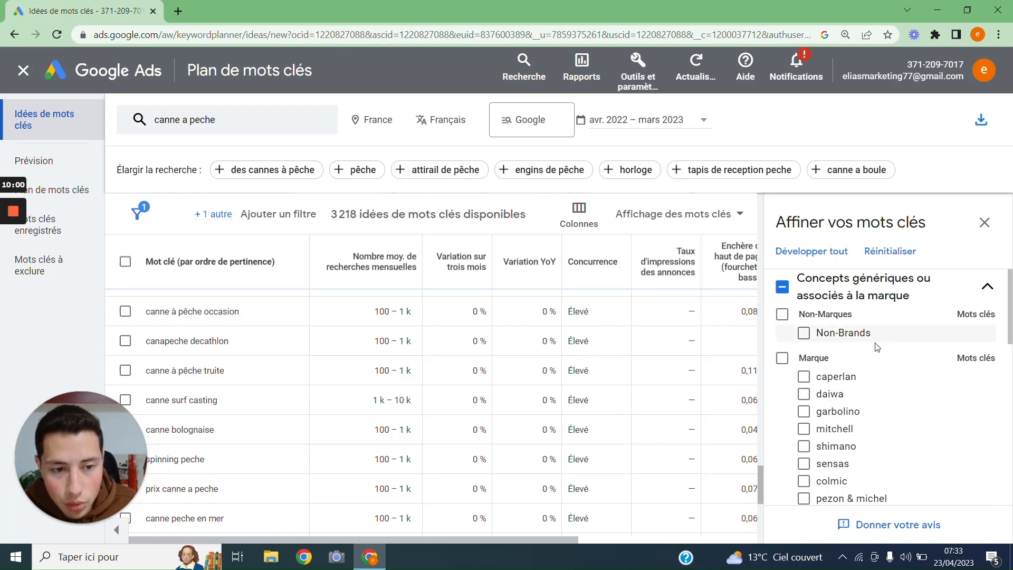
- Exclude the retailer (Détaillant) keywords, such as decathlon, action and amazon, from the keyword ideas
scroll(875, 348, "down", 3)
scroll(846, 393, "down", 1)
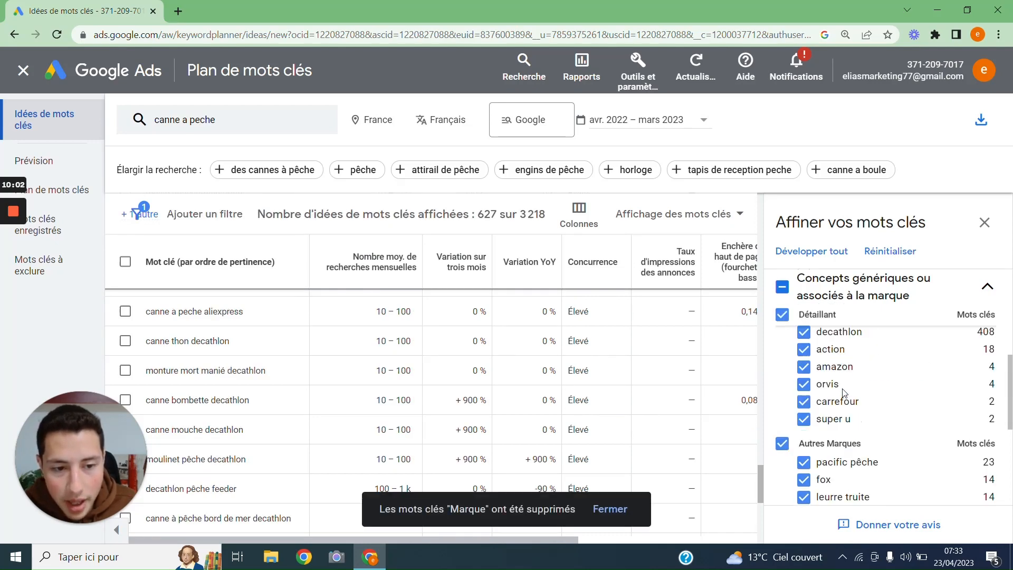
scroll(836, 384, "up", 1)
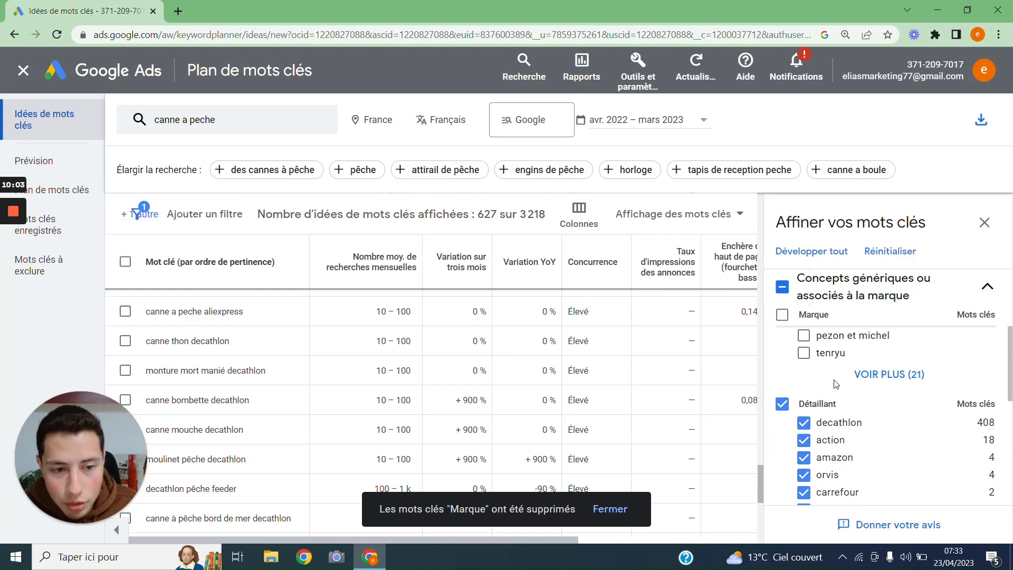
left_click(782, 404)
scroll(858, 383, "down", 3)
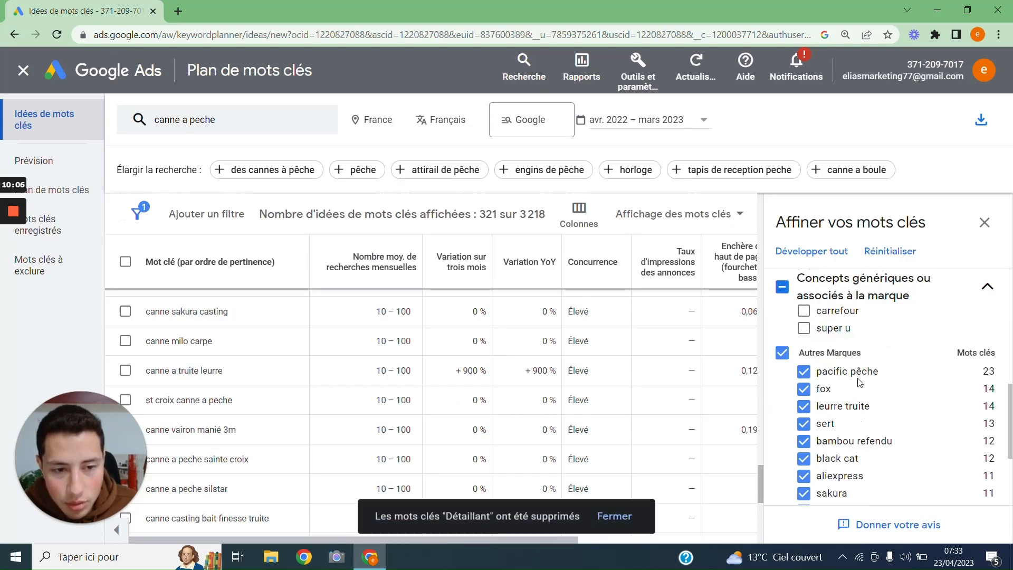
- Expand the Poisson refinement group and review the fish types offered for filtering the keyword ideas
scroll(860, 375, "down", 3)
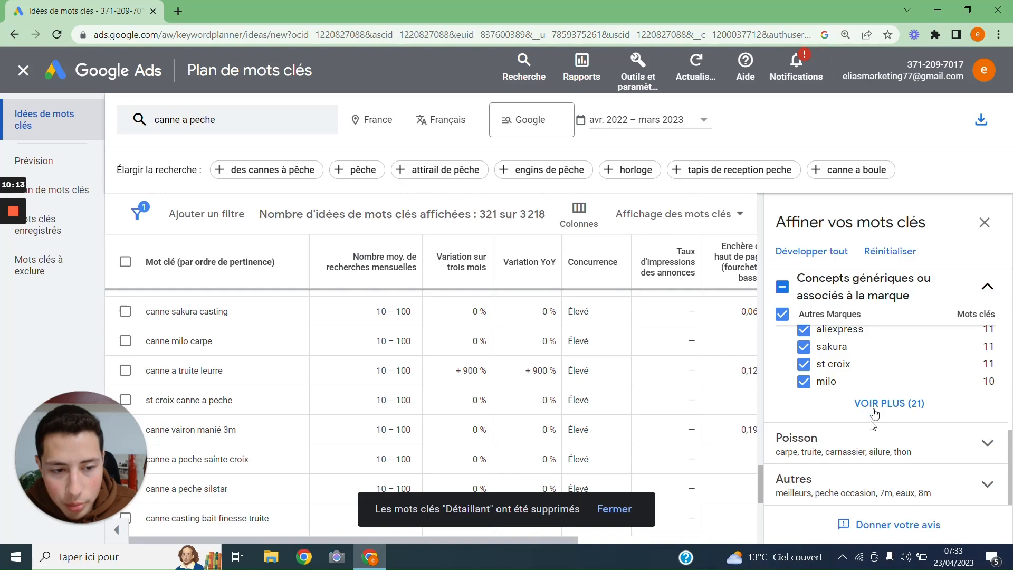
left_click(865, 452)
scroll(869, 366, "down", 2)
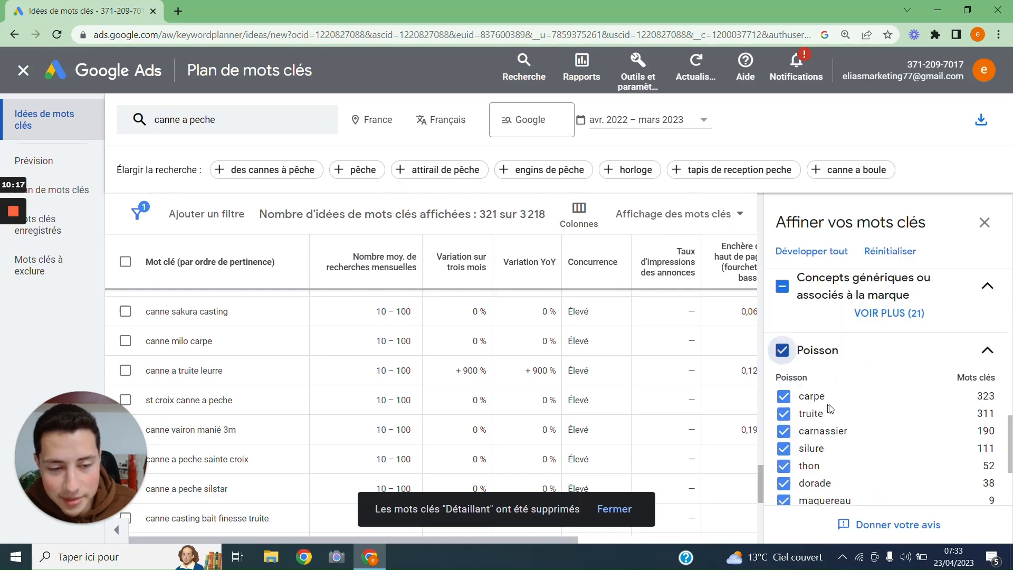
scroll(831, 409, "down", 2)
scroll(830, 409, "up", 2)
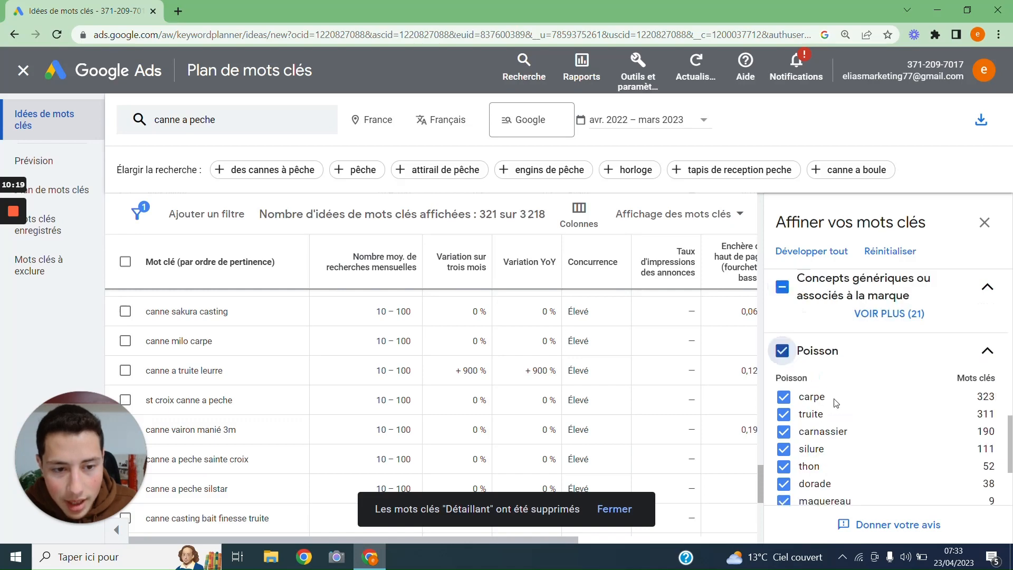
scroll(835, 402, "down", 2)
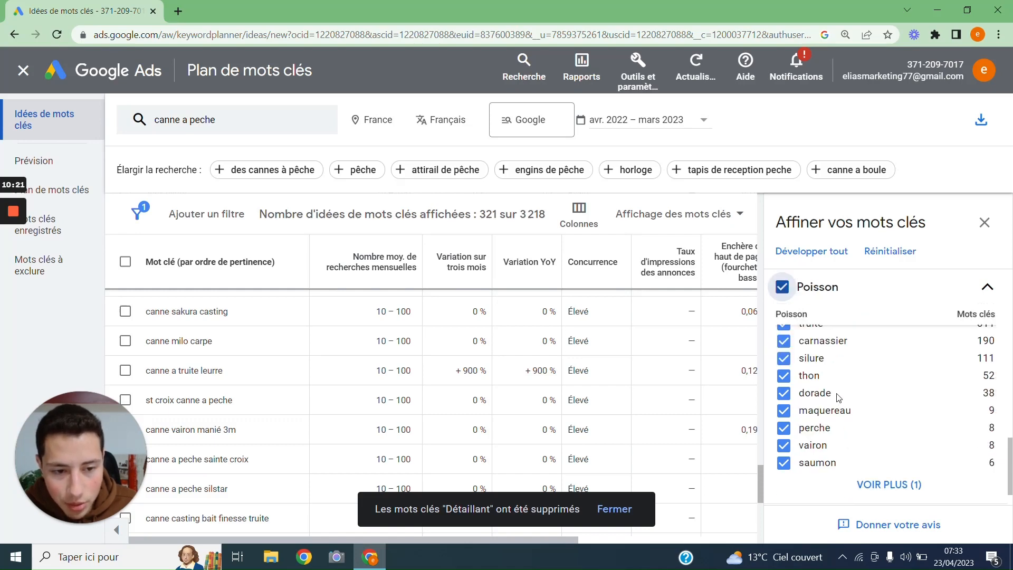
scroll(839, 398, "down", 1)
scroll(838, 397, "up", 2)
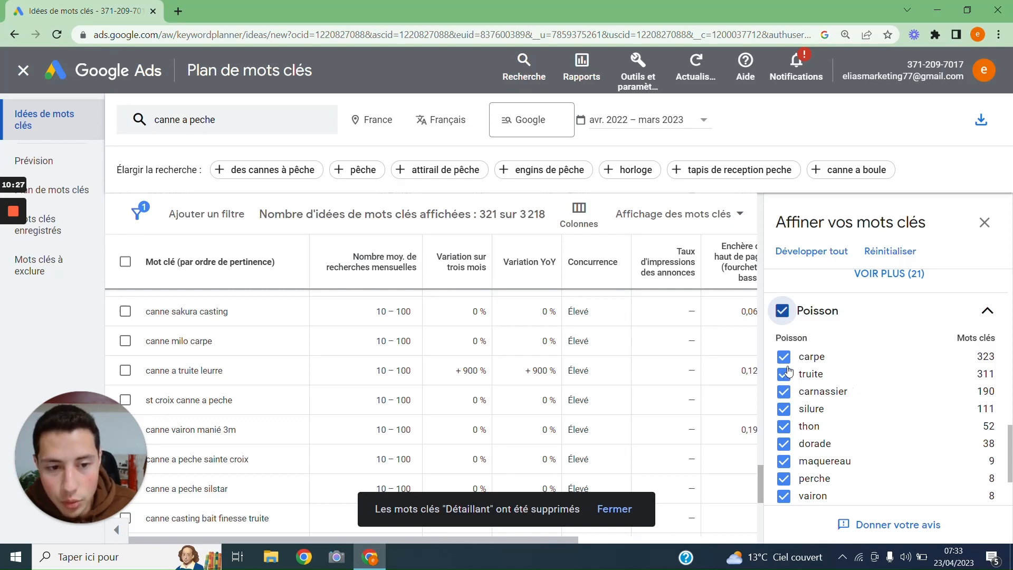
scroll(786, 424, "down", 2)
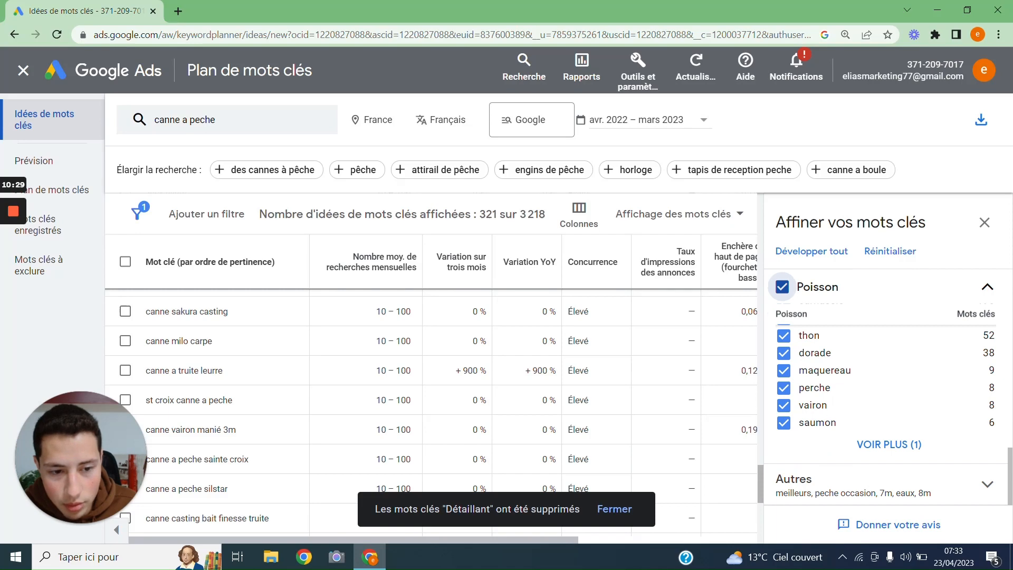
- Review the concepts in the Autres refinement group and close the keyword refinements
left_click(837, 499)
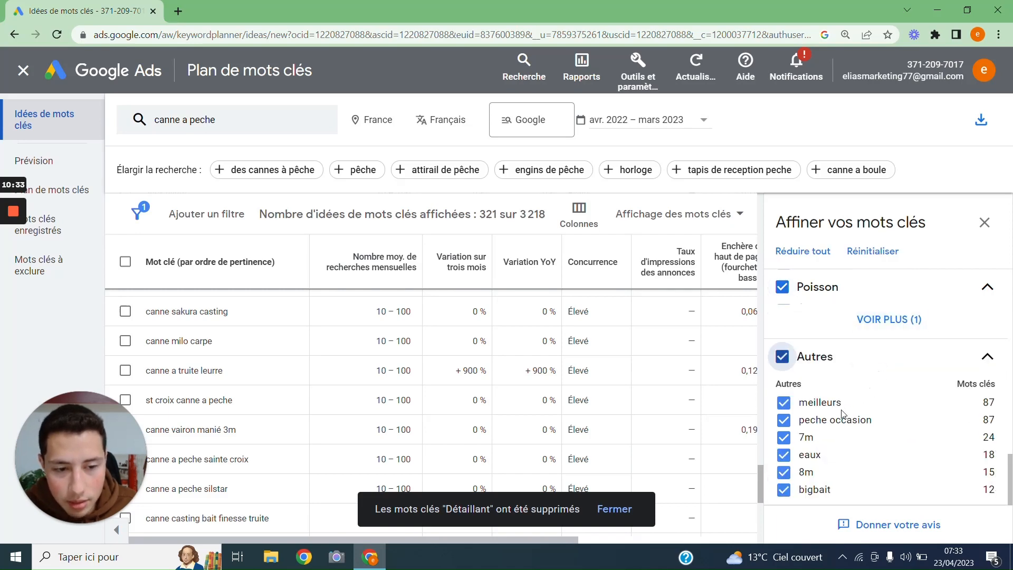
scroll(844, 417, "up", 3)
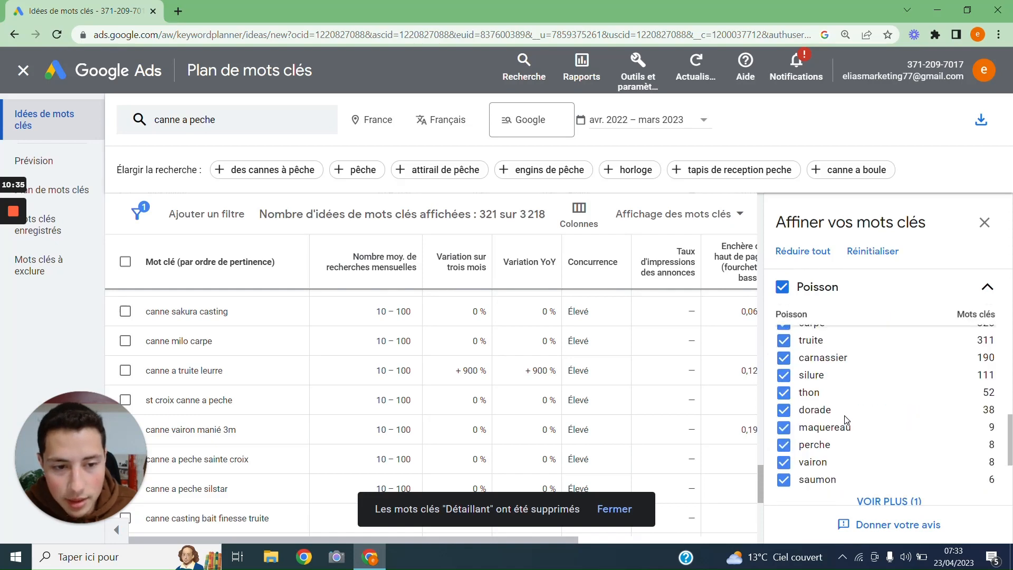
scroll(844, 417, "up", 5)
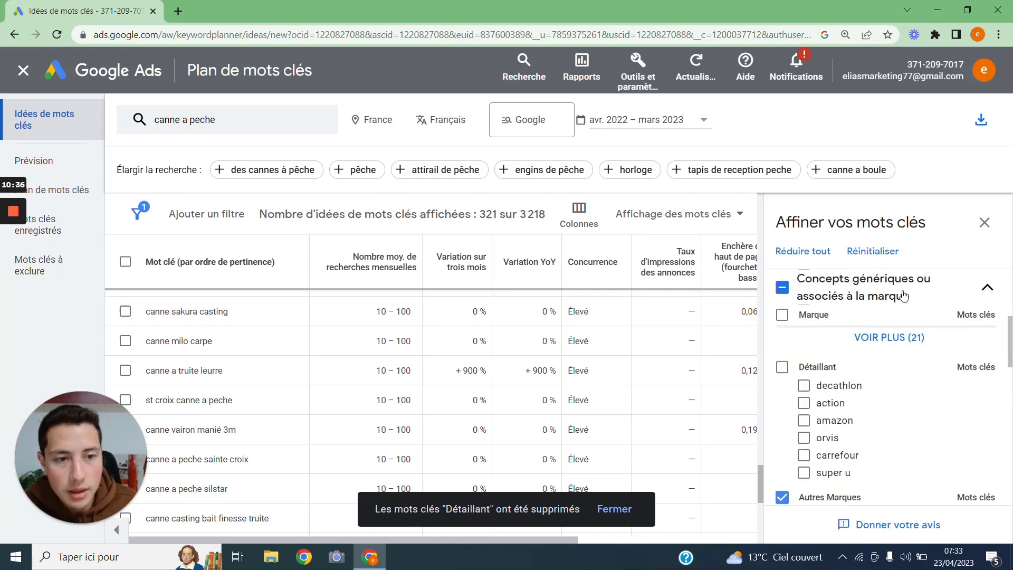
left_click(986, 223)
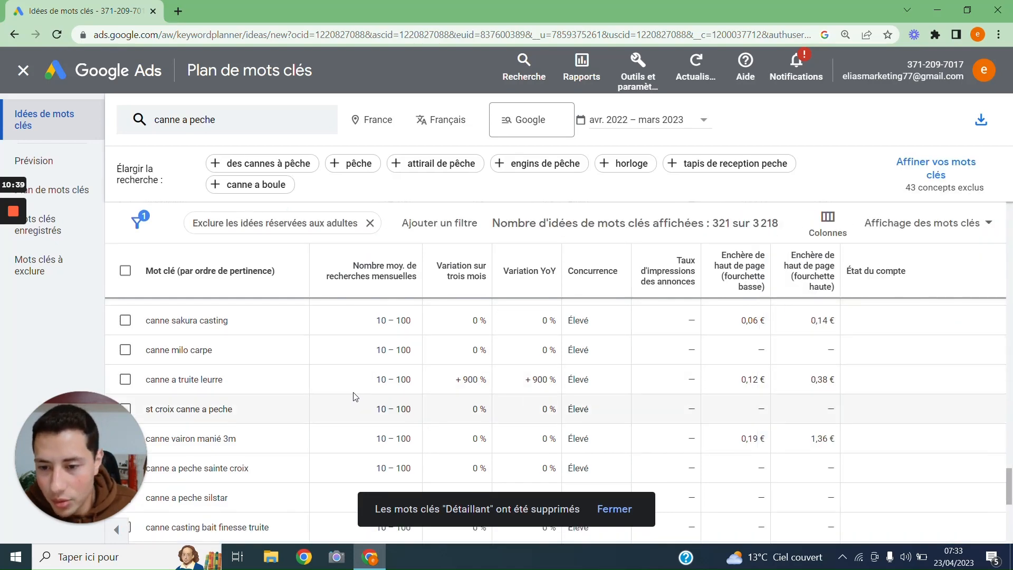
- Browse the refined keyword ideas for "canne a peche", comparing monthly searches, competition and top-of-page bids
scroll(257, 390, "down", 10)
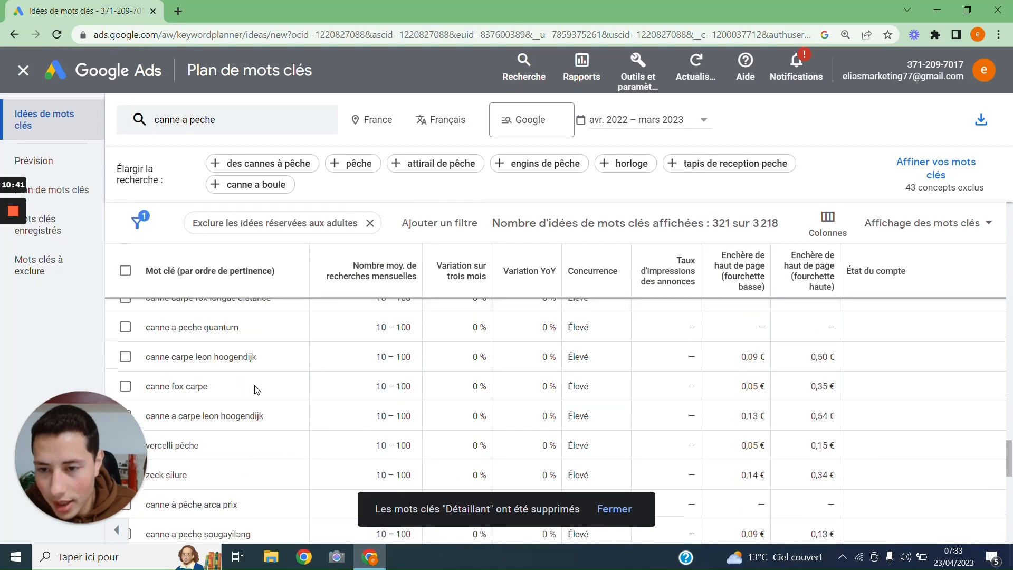
scroll(257, 390, "down", 5)
scroll(245, 390, "down", 5)
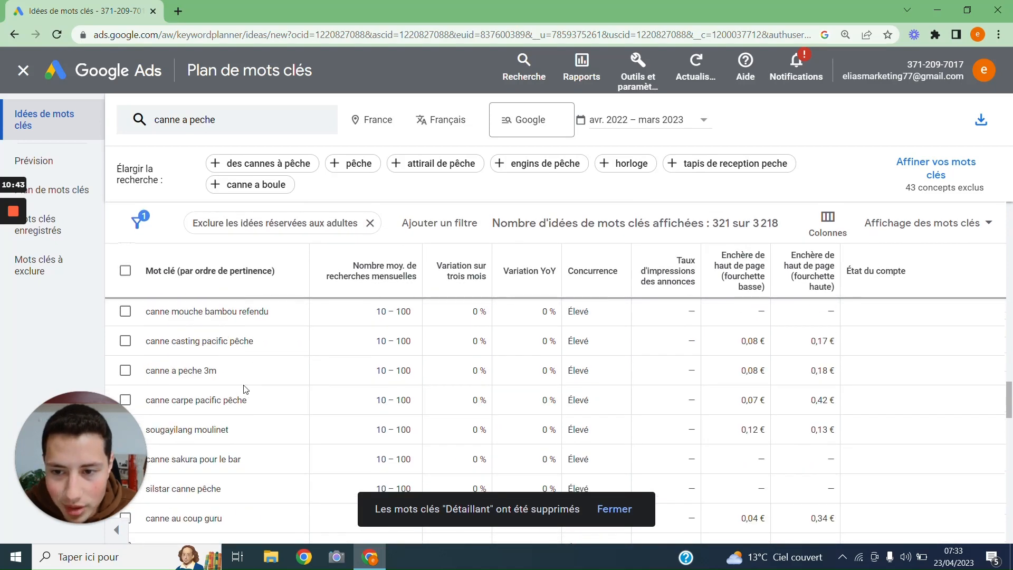
scroll(244, 390, "down", 5)
scroll(244, 390, "down", 3)
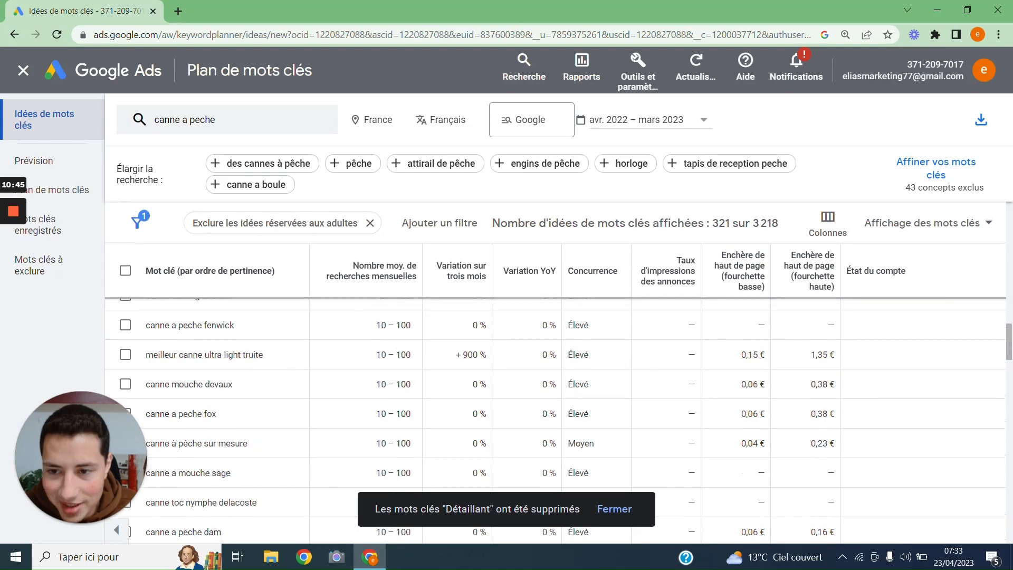
scroll(245, 389, "down", 5)
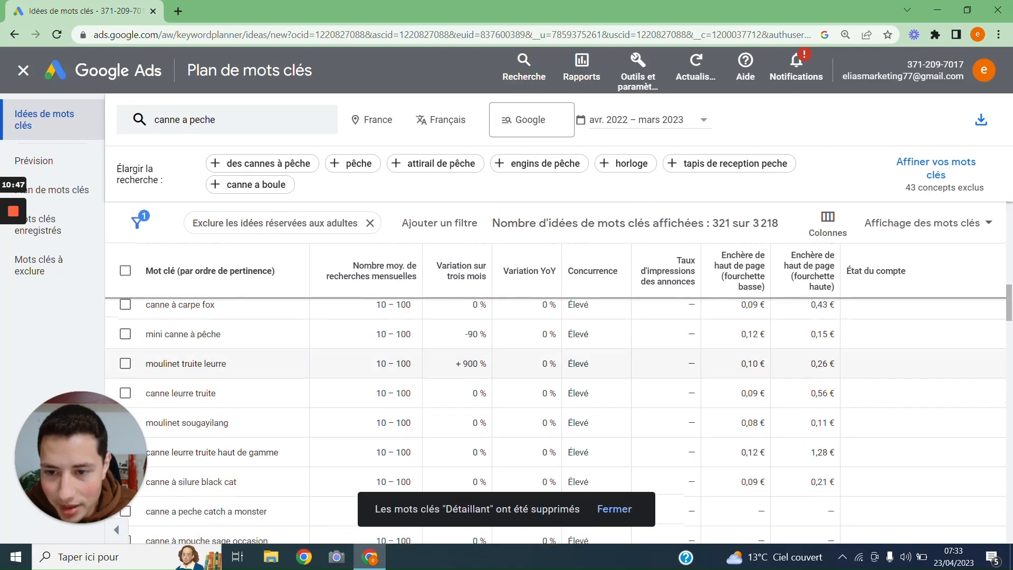
scroll(244, 389, "up", 4)
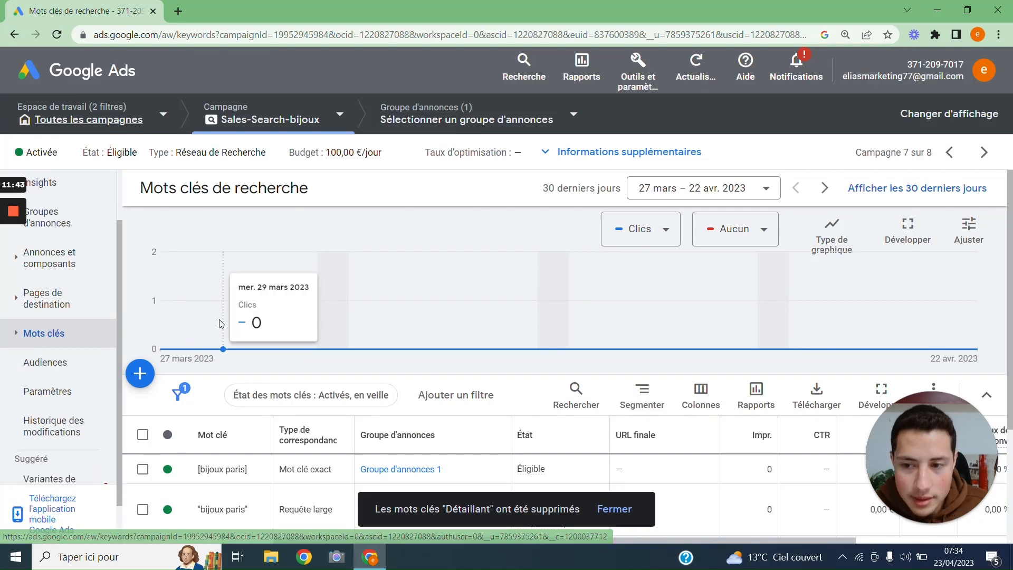
- Examine the match types and statuses of the search keywords in the Sales-Search-bijoux campaign
scroll(219, 325, "down", 2)
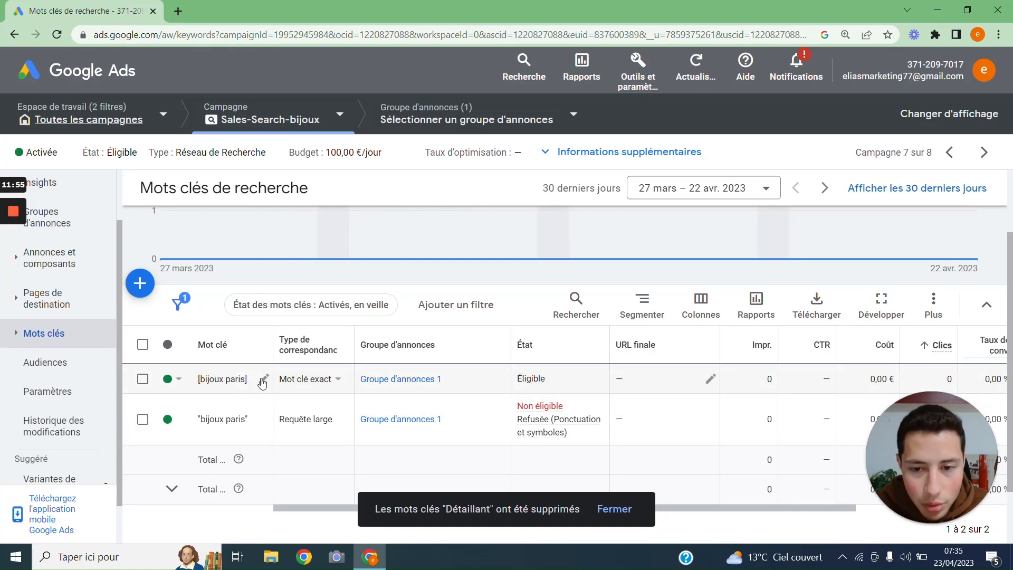
scroll(407, 350, "up", 2)
scroll(407, 347, "down", 3)
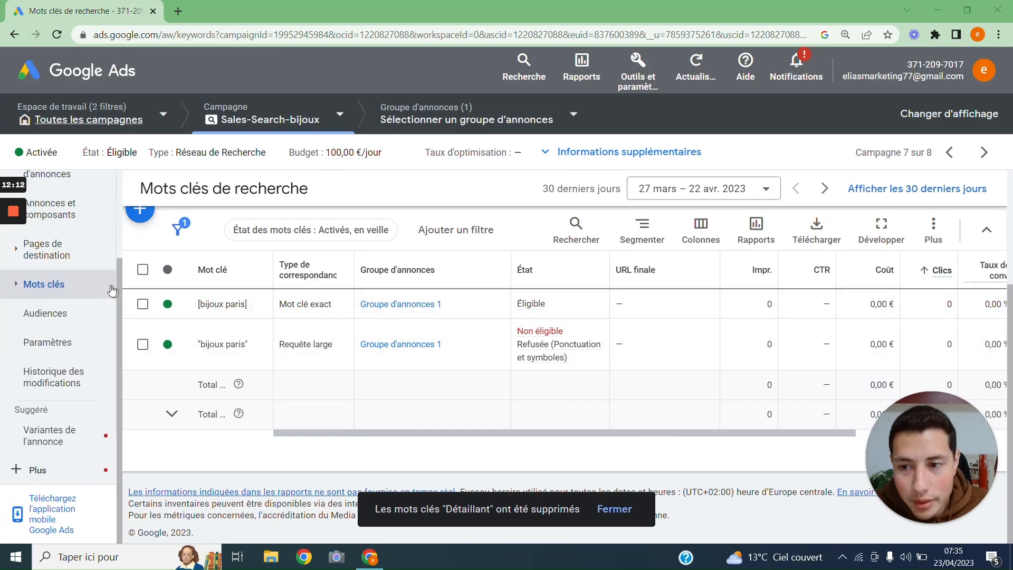
- Open the search terms report of the Sales-Search-bijoux campaign and examine its columns
left_click(110, 289)
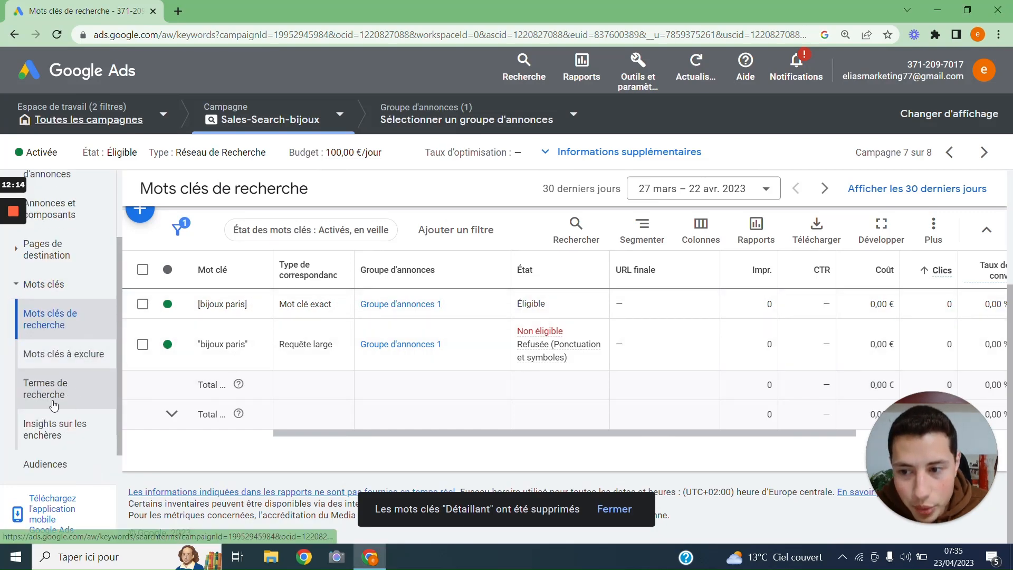
left_click(46, 396)
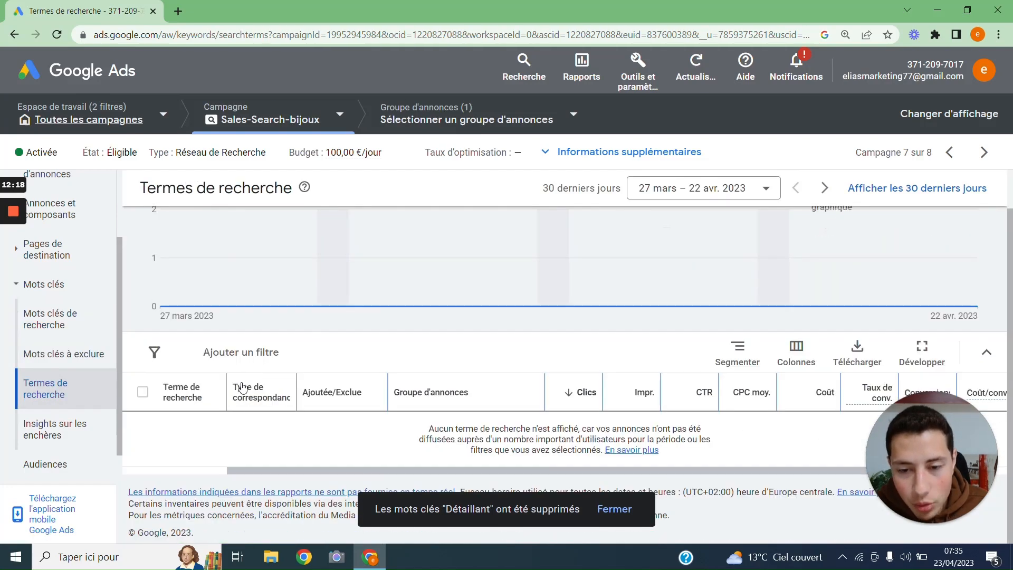
left_click_drag(259, 468, 214, 470)
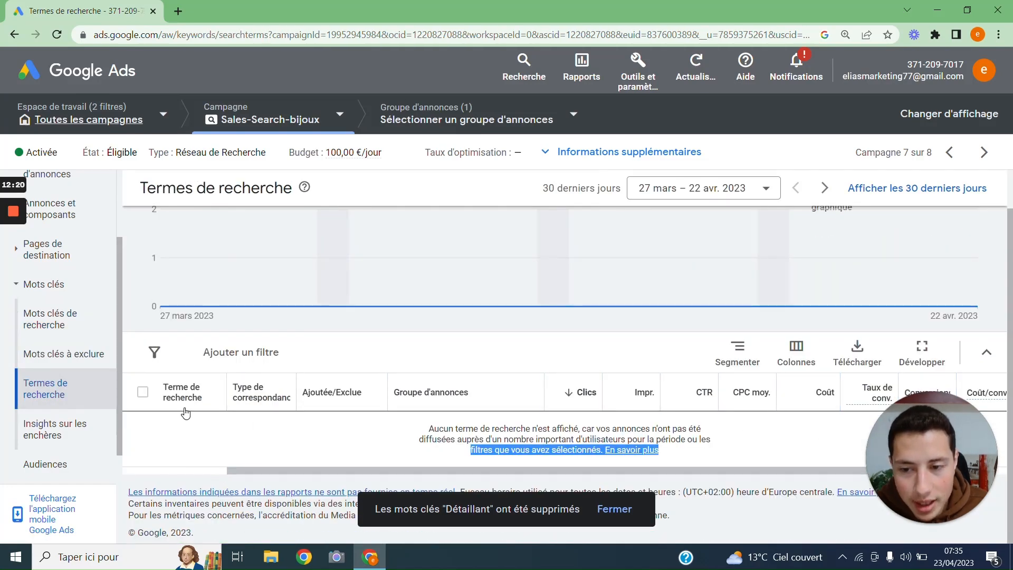
left_click(188, 425)
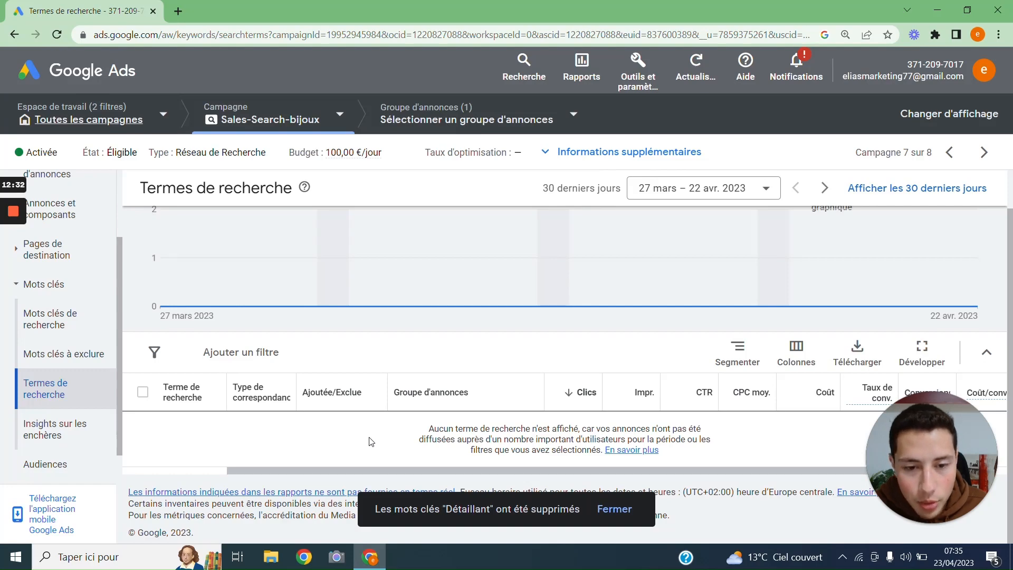
left_click_drag(443, 473, 457, 473)
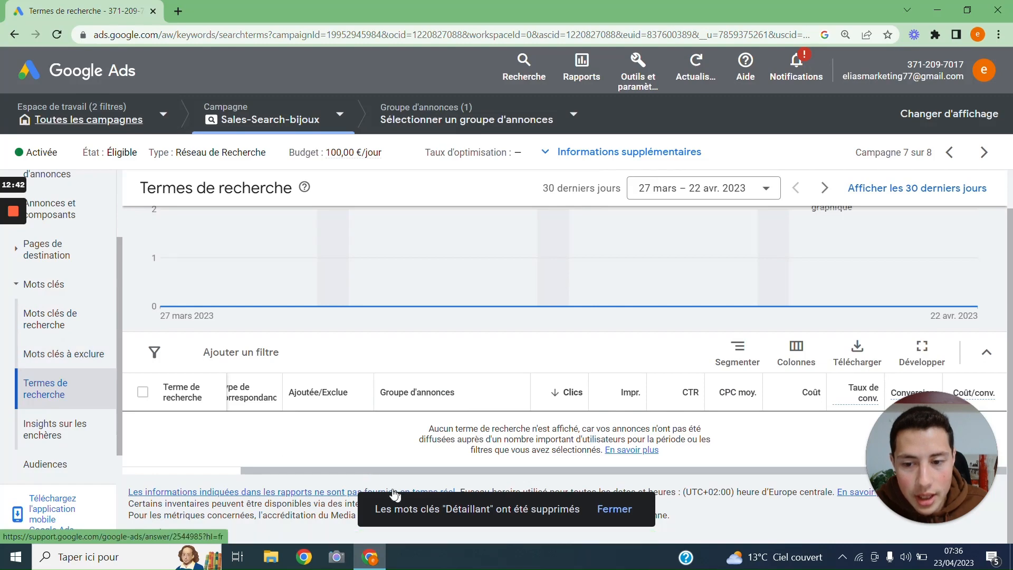
left_click_drag(353, 472, 302, 476)
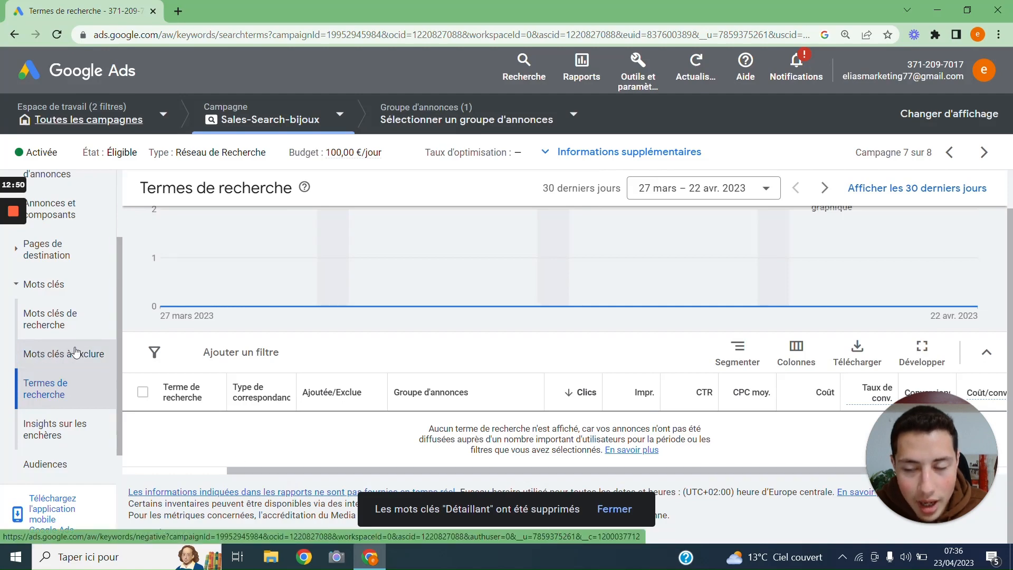
- Return to the search keywords, start adding keywords to Groupe d'annonces 1, and review the match type syntax and suggested keywords
left_click(60, 324)
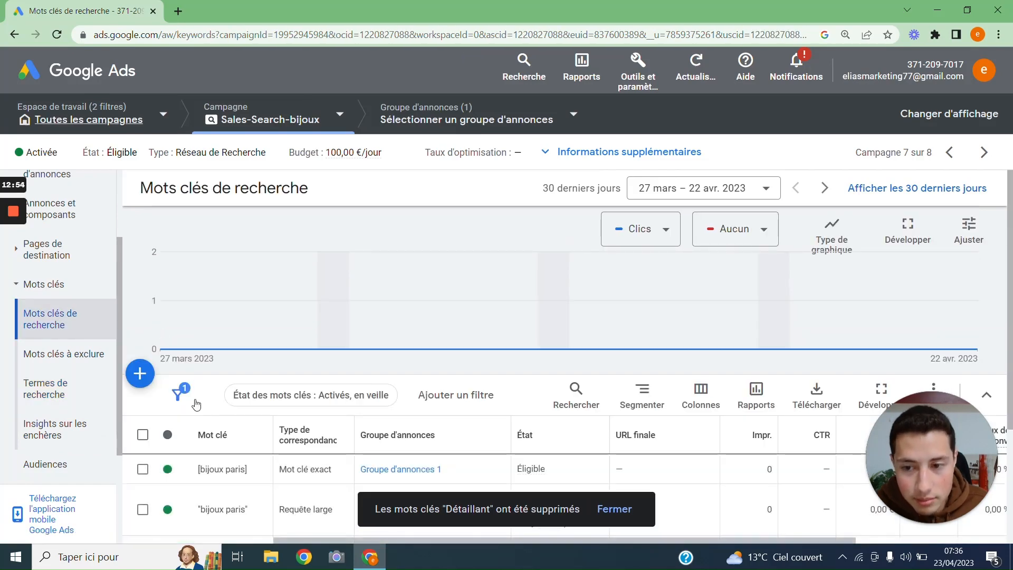
scroll(241, 475, "down", 3)
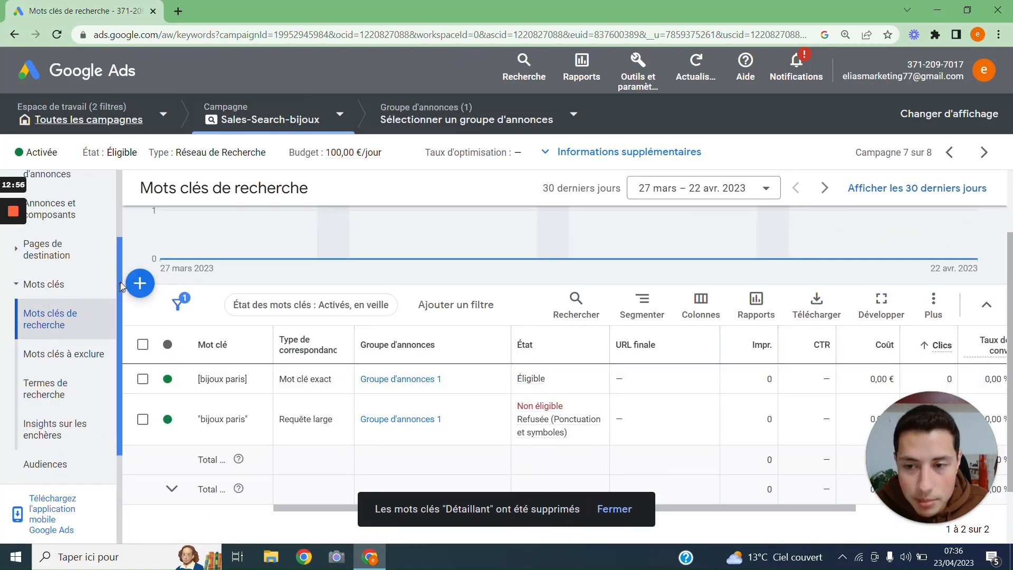
left_click(140, 283)
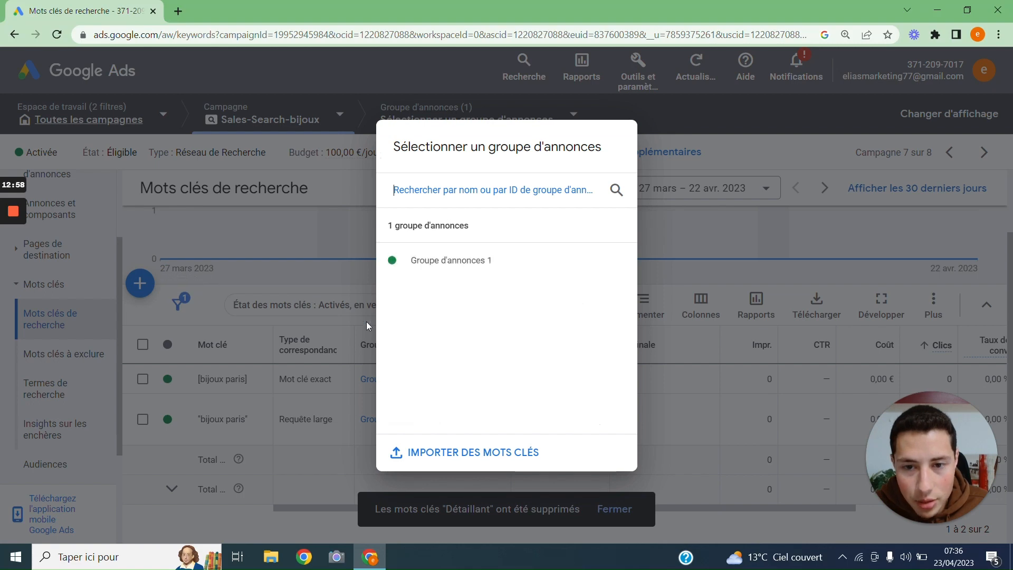
left_click(432, 252)
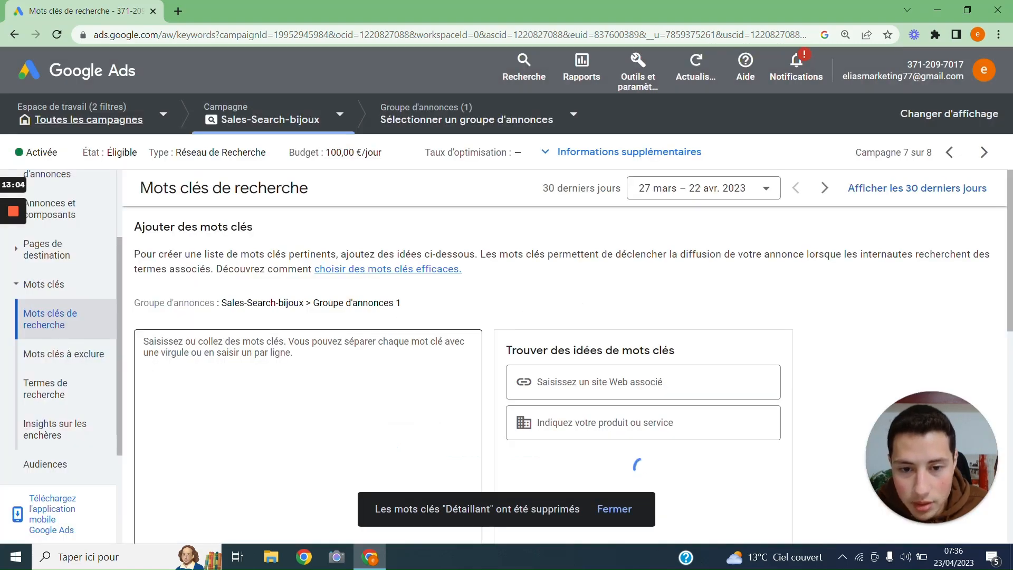
left_click(338, 401)
scroll(316, 359, "down", 3)
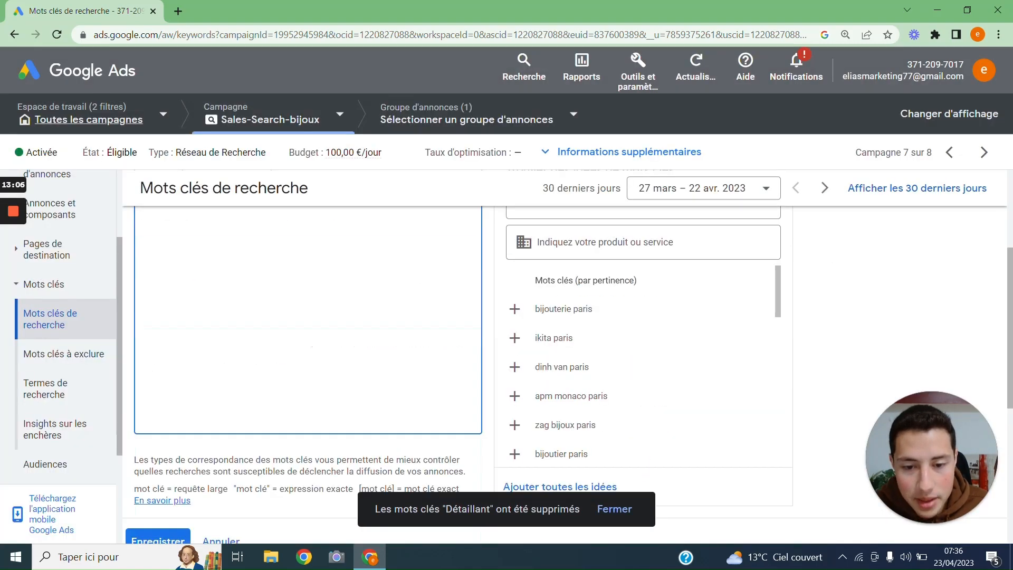
scroll(565, 359, "up", 3)
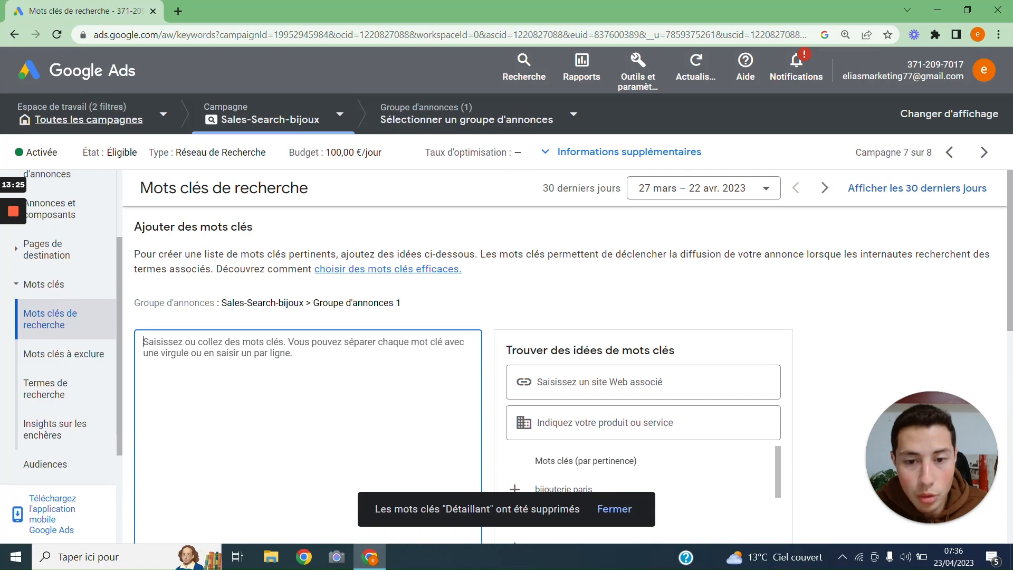